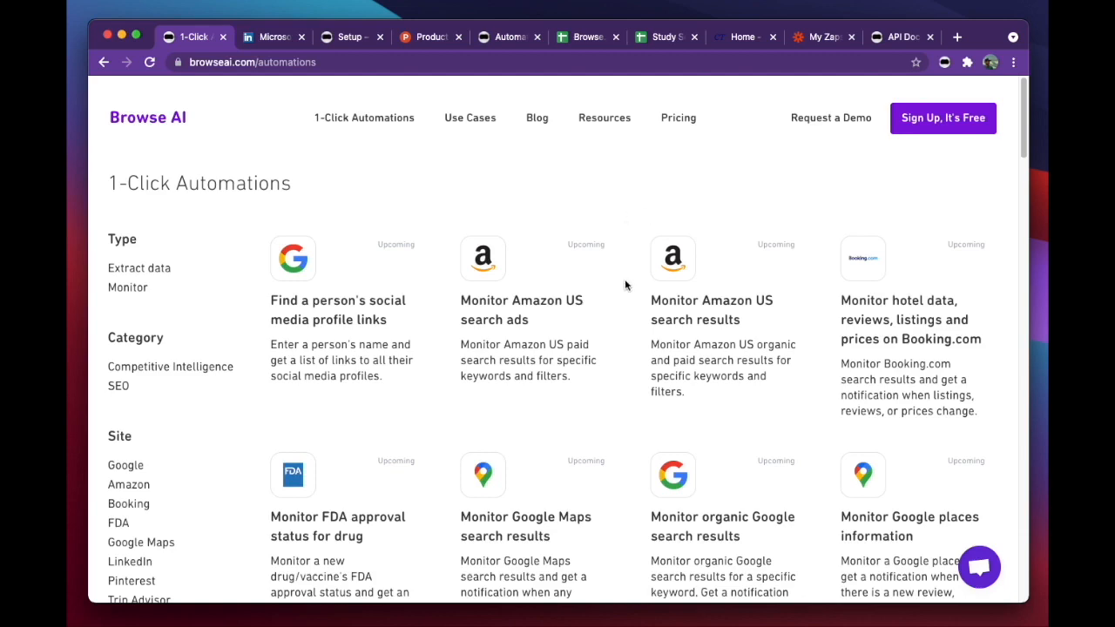
Examine the available 1-Click Automations and the Microsoft company page on LinkedIn with its overview details.
{"action": "scroll", "coordinate": [633, 293], "scroll_direction": "down", "scroll_amount": 1}
{"action": "scroll", "coordinate": [633, 293], "scroll_direction": "down", "scroll_amount": 10}
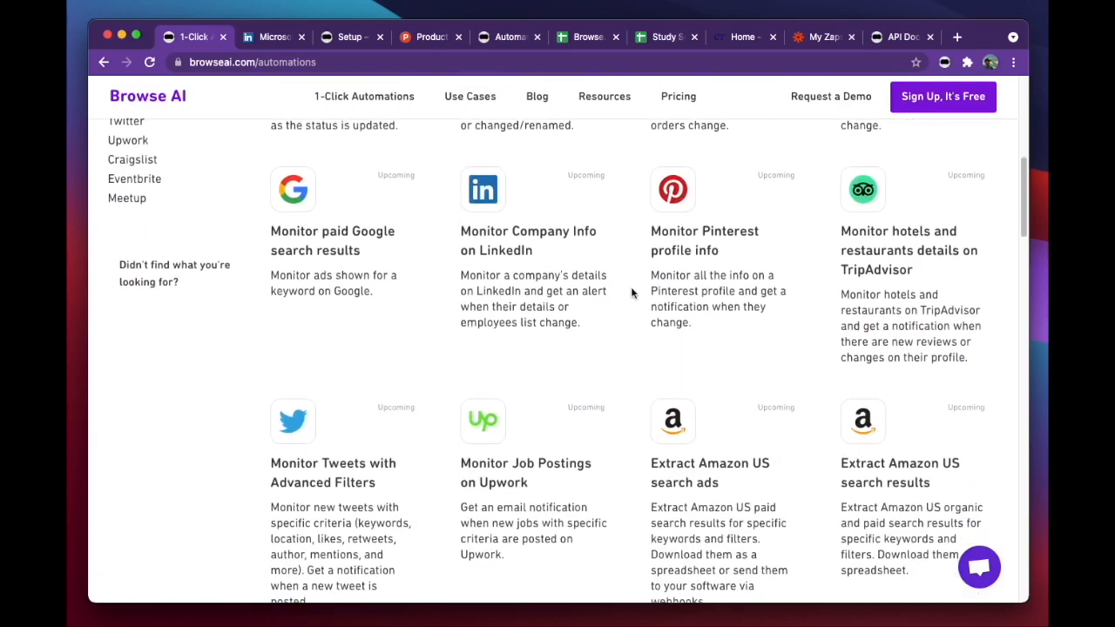
{"action": "scroll", "coordinate": [633, 293], "scroll_direction": "down", "scroll_amount": 2}
{"action": "scroll", "coordinate": [634, 293], "scroll_direction": "up", "scroll_amount": 15}
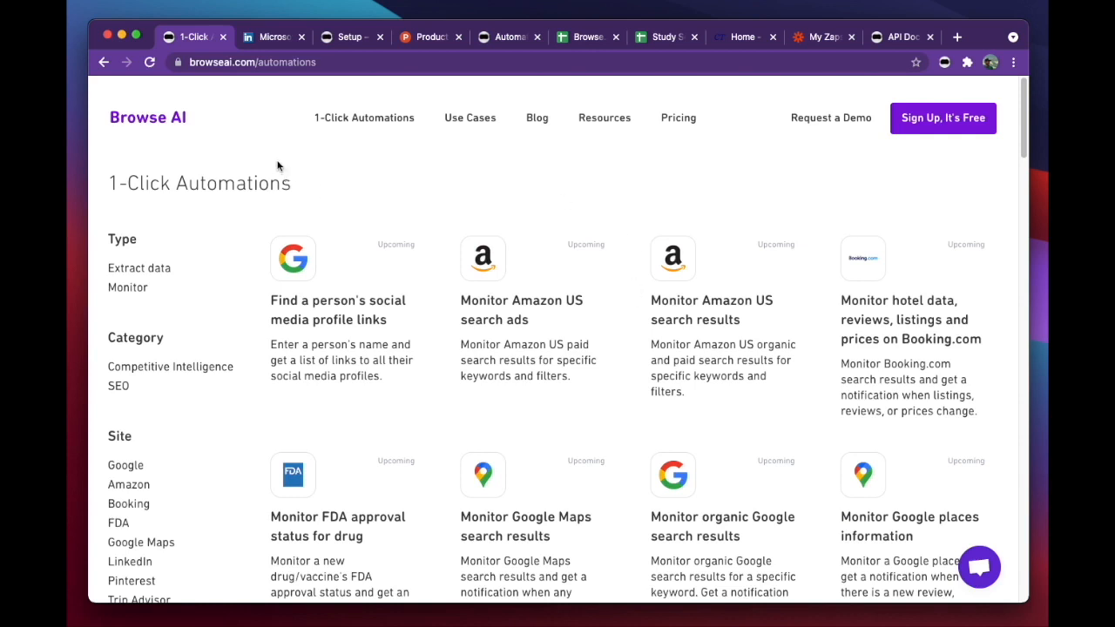
{"action": "left_click", "coordinate": [264, 39]}
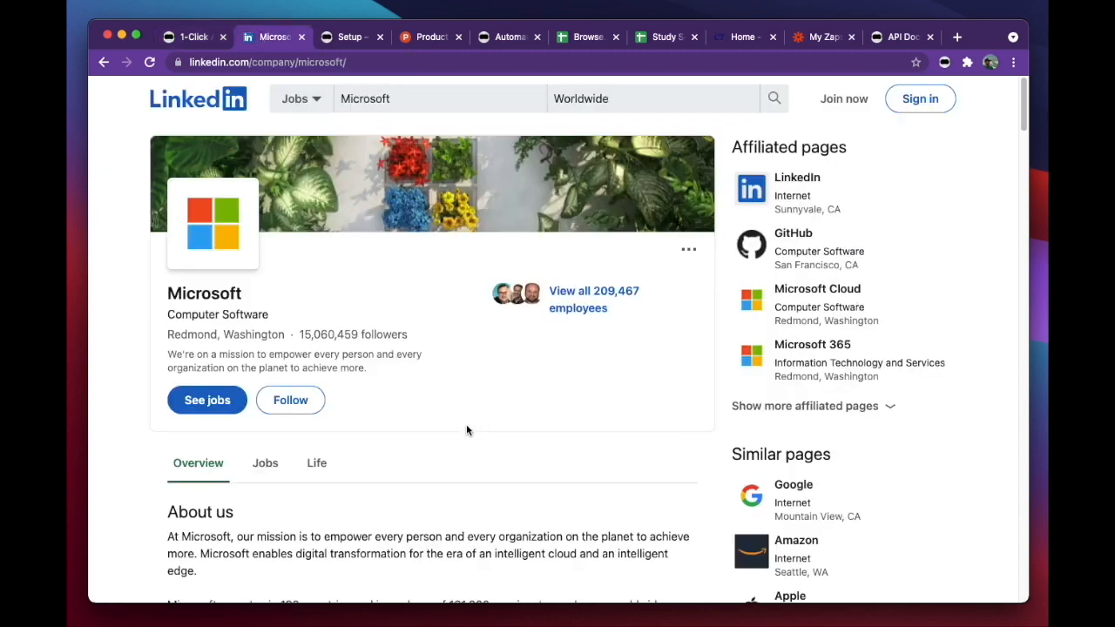
{"action": "scroll", "coordinate": [421, 465], "scroll_direction": "down", "scroll_amount": 3}
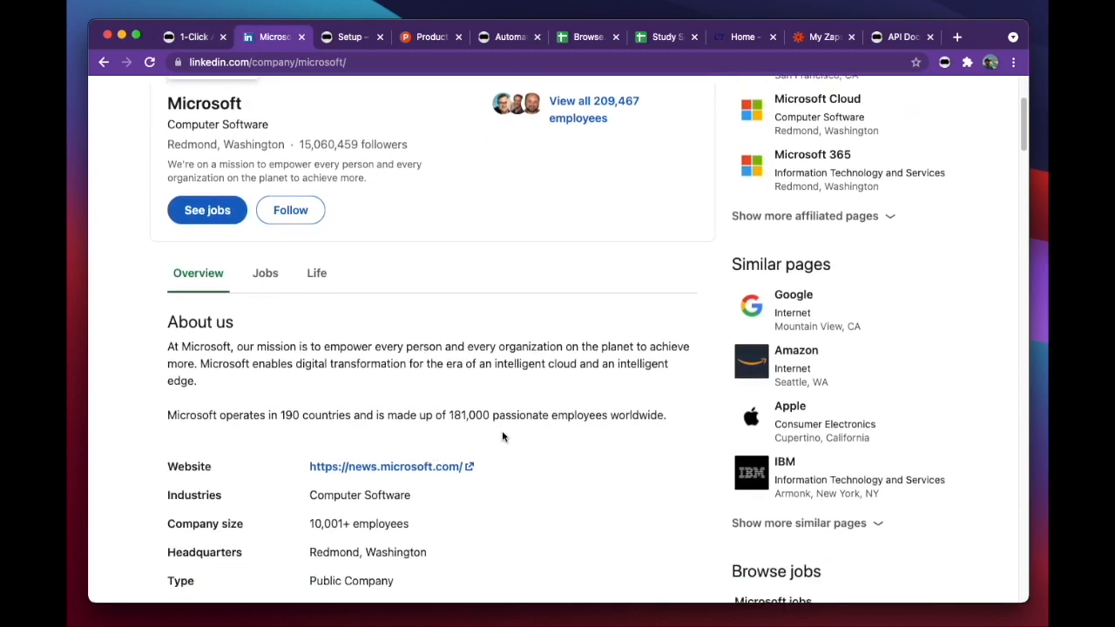
{"action": "scroll", "coordinate": [502, 436], "scroll_direction": "down", "scroll_amount": 3}
{"action": "scroll", "coordinate": [518, 338], "scroll_direction": "up", "scroll_amount": 2}
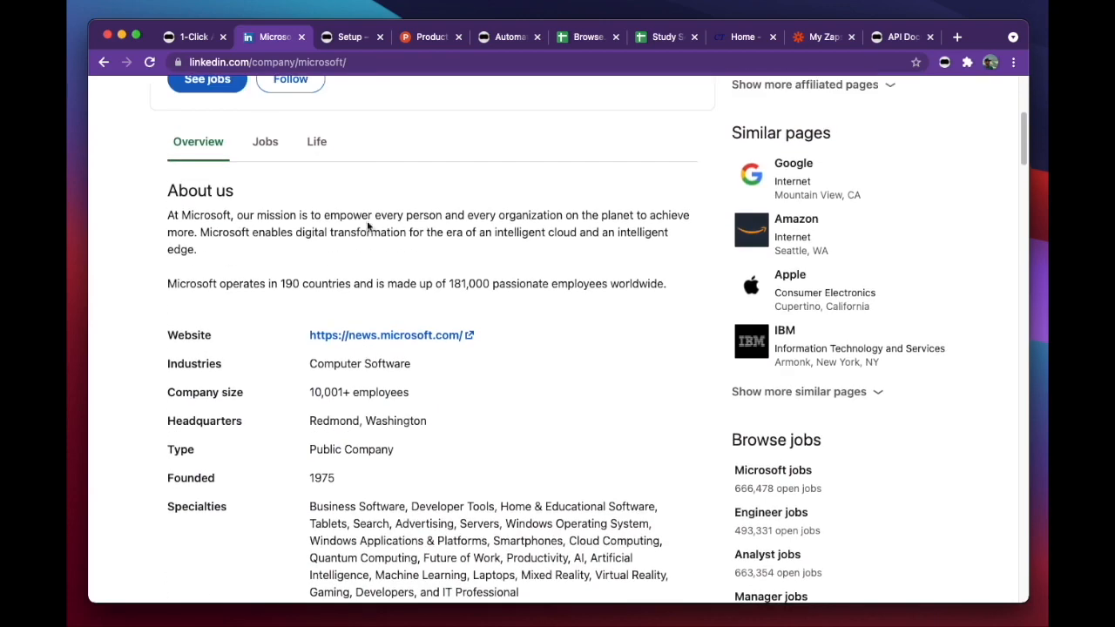
{"action": "scroll", "coordinate": [419, 449], "scroll_direction": "up", "scroll_amount": 5}
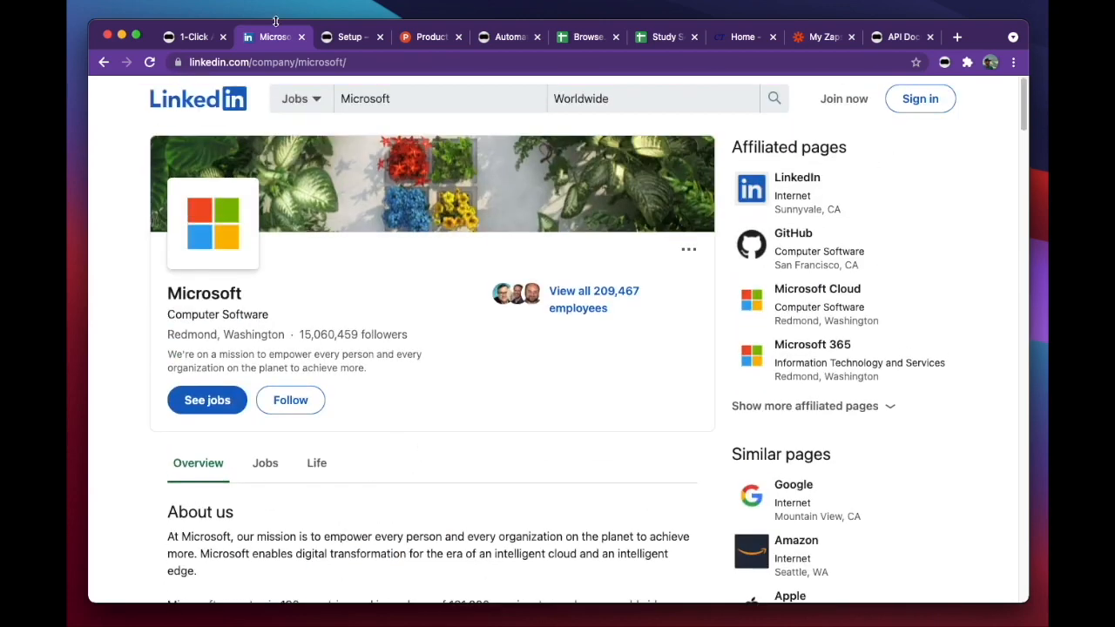
{"action": "left_click", "coordinate": [349, 36]}
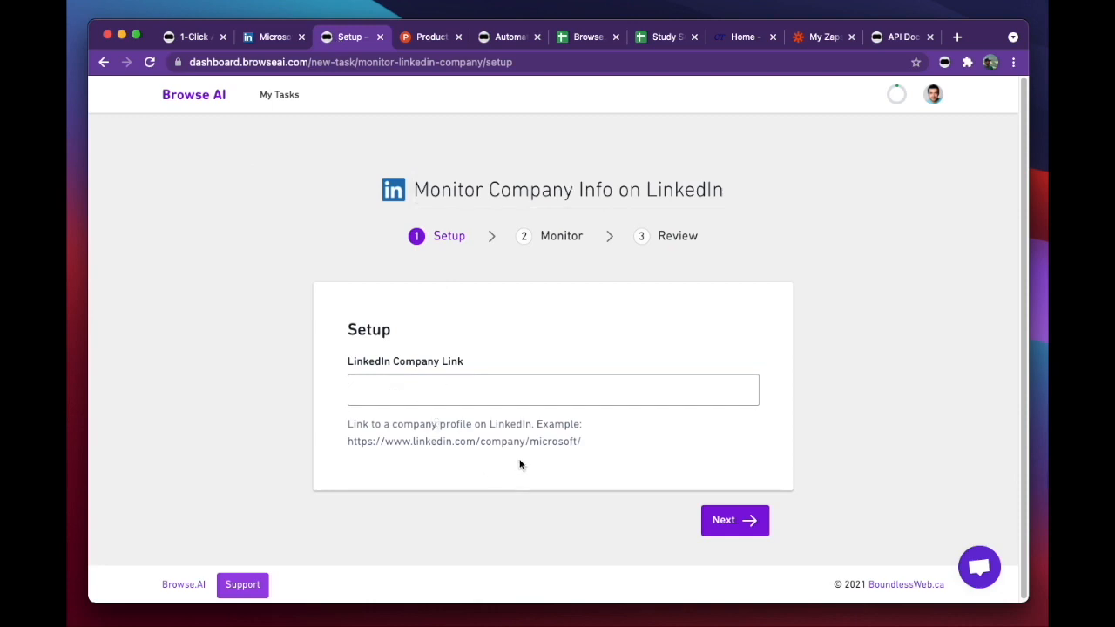
{"action": "left_click_drag", "start_coordinate": [580, 442], "coordinate": [346, 440]}
{"action": "key", "text": "super+c"}
{"action": "left_click", "coordinate": [419, 383]}
{"action": "key", "text": "super+v"}
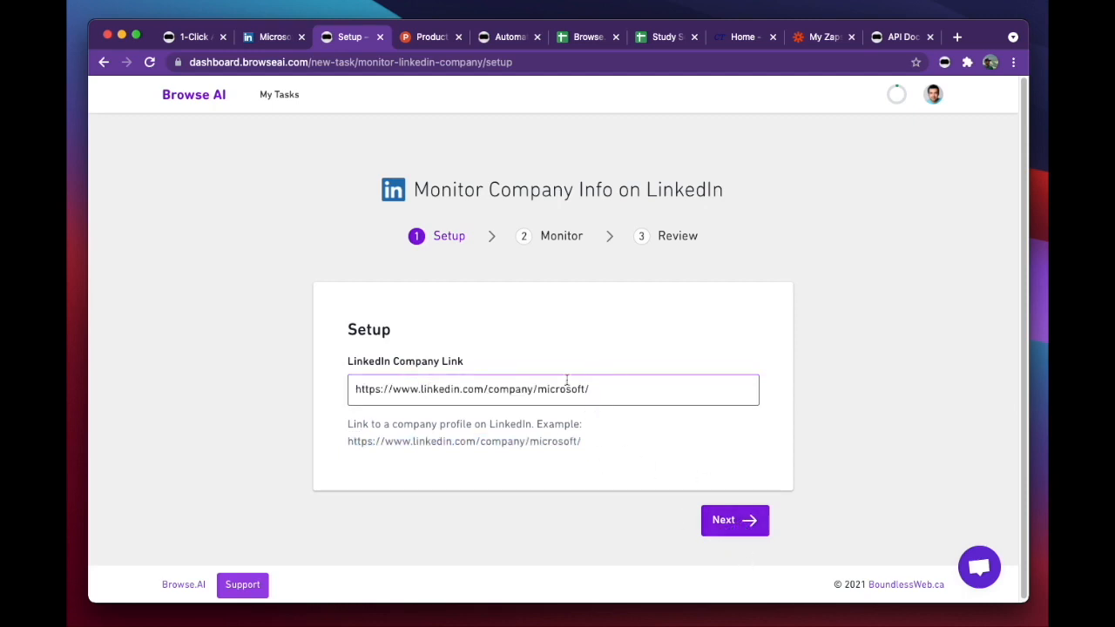
{"action": "left_click", "coordinate": [737, 521]}
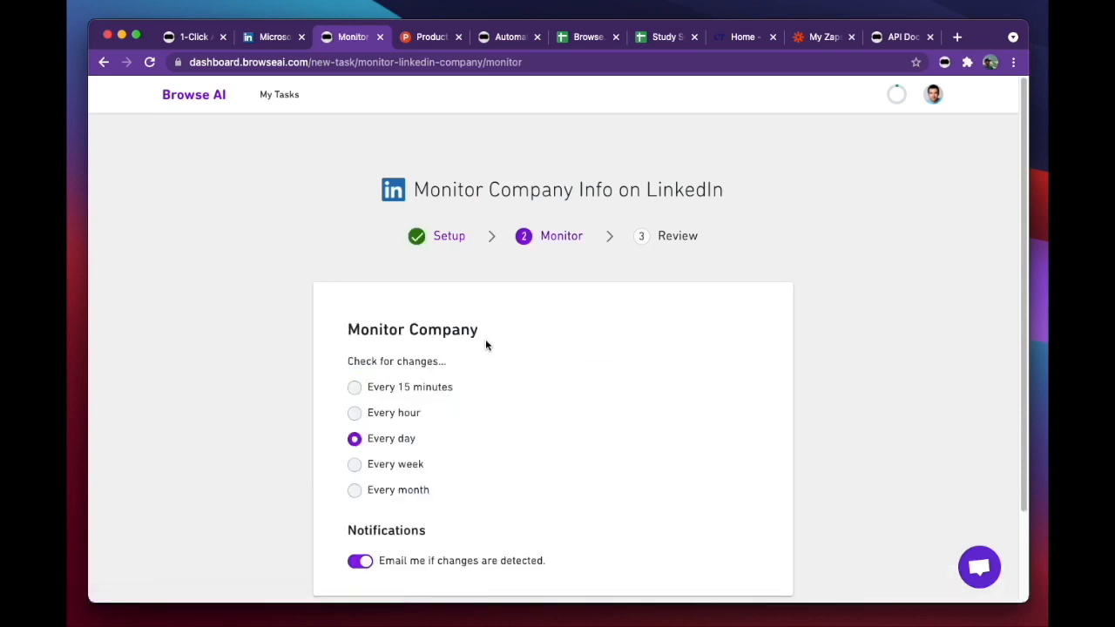
Set the company monitor to check for changes every week and start monitoring.
{"action": "scroll", "coordinate": [485, 349], "scroll_direction": "down", "scroll_amount": 1}
{"action": "scroll", "coordinate": [485, 360], "scroll_direction": "down", "scroll_amount": 1}
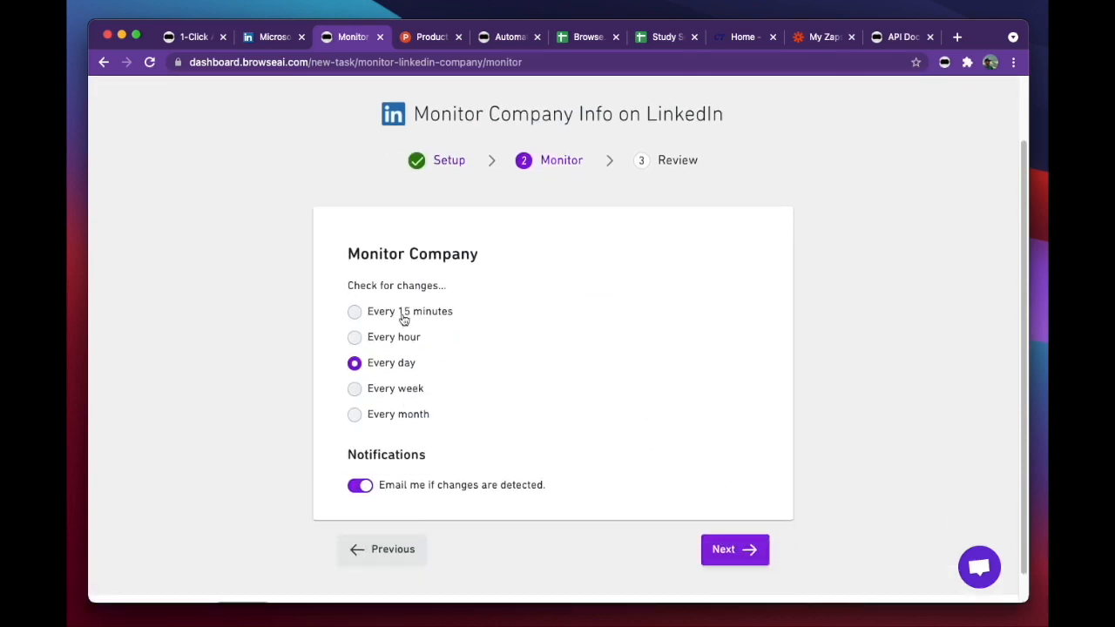
{"action": "left_click", "coordinate": [397, 393]}
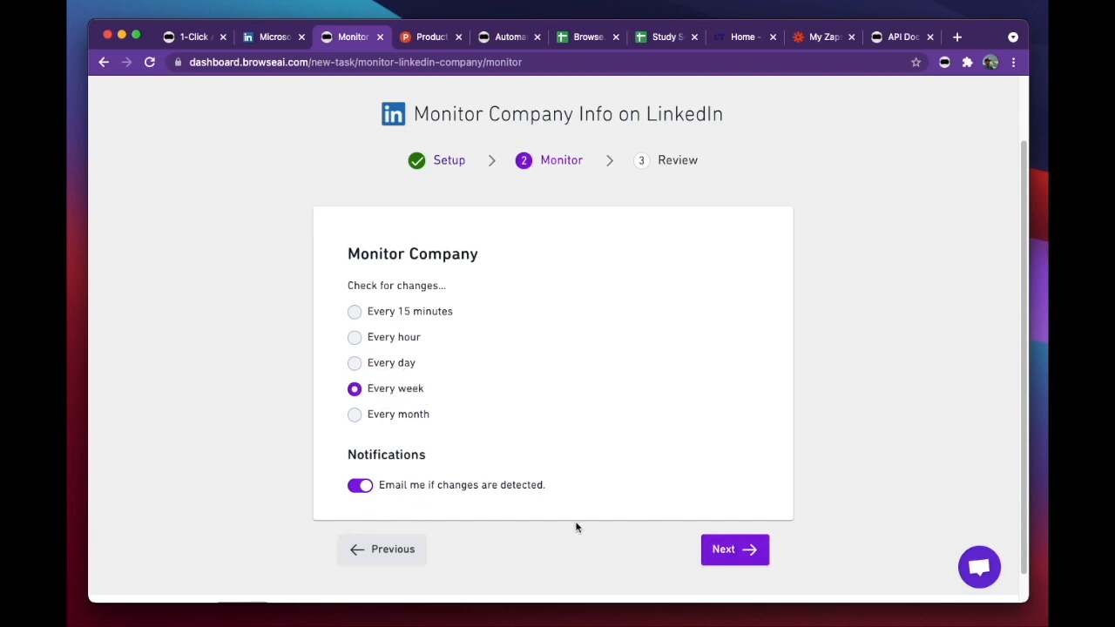
{"action": "left_click", "coordinate": [732, 558]}
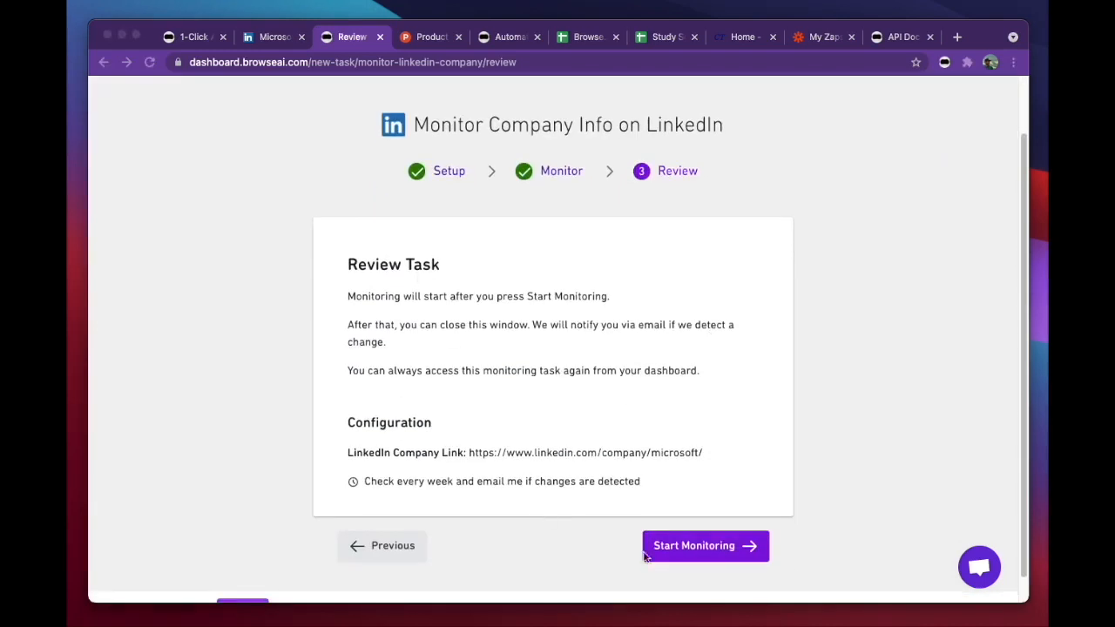
{"action": "left_click", "coordinate": [698, 552]}
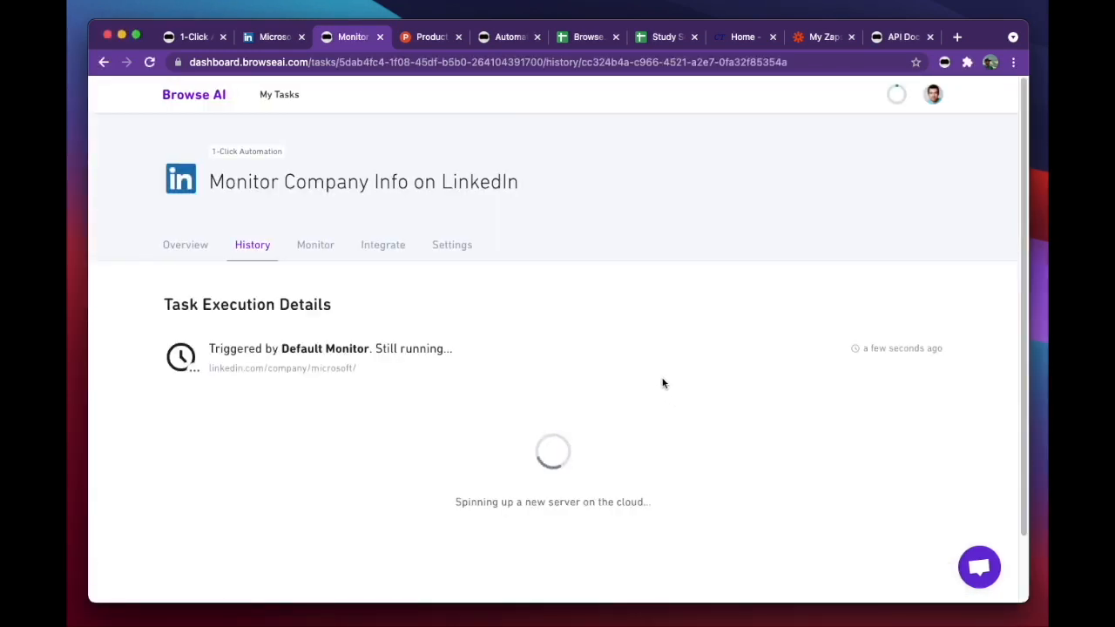
Examine the first task run's captured texts, company info table, final screenshot and recorded steps.
{"action": "scroll", "coordinate": [564, 314], "scroll_direction": "down", "scroll_amount": 2}
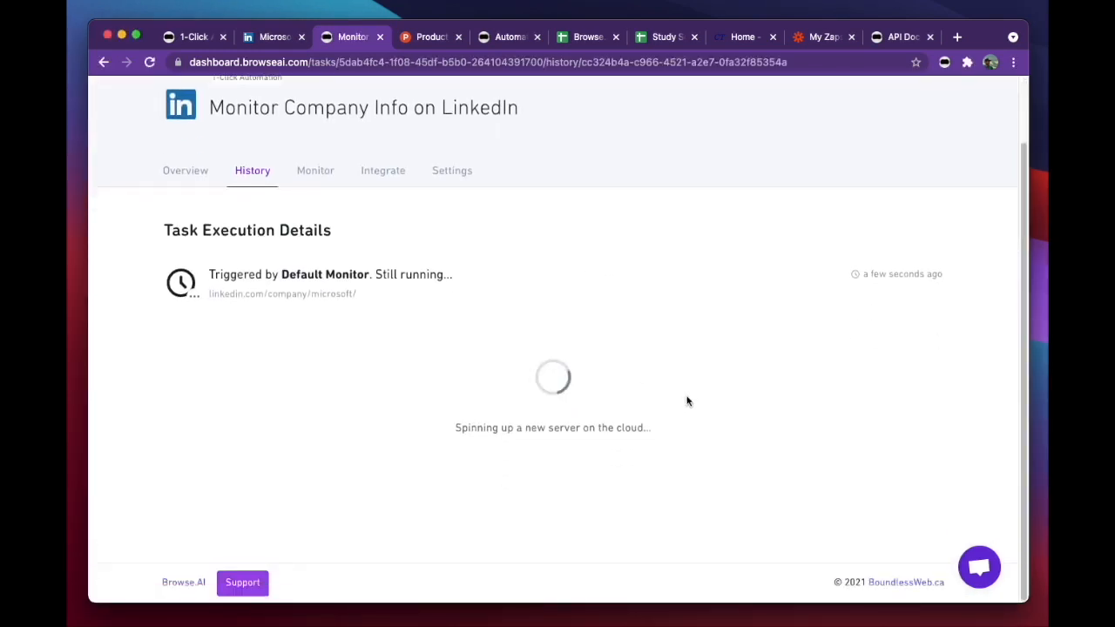
{"action": "scroll", "coordinate": [690, 395], "scroll_direction": "up", "scroll_amount": 1}
{"action": "scroll", "coordinate": [690, 395], "scroll_direction": "up", "scroll_amount": 1}
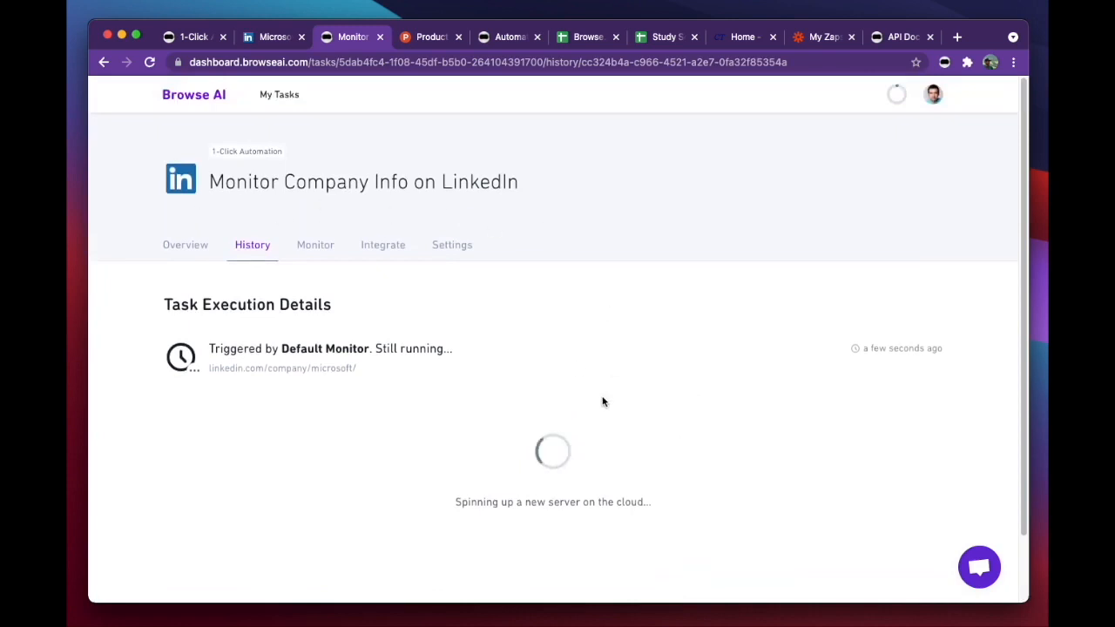
{"action": "scroll", "coordinate": [615, 388], "scroll_direction": "down", "scroll_amount": 2}
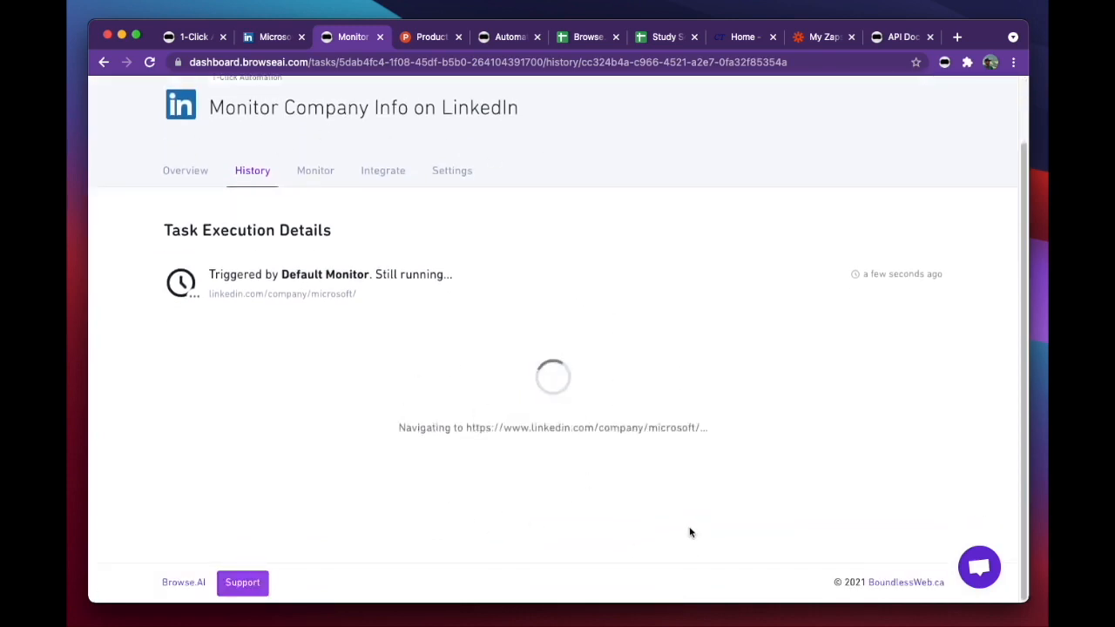
{"action": "scroll", "coordinate": [692, 532], "scroll_direction": "down", "scroll_amount": 2}
{"action": "scroll", "coordinate": [690, 532], "scroll_direction": "down", "scroll_amount": 5}
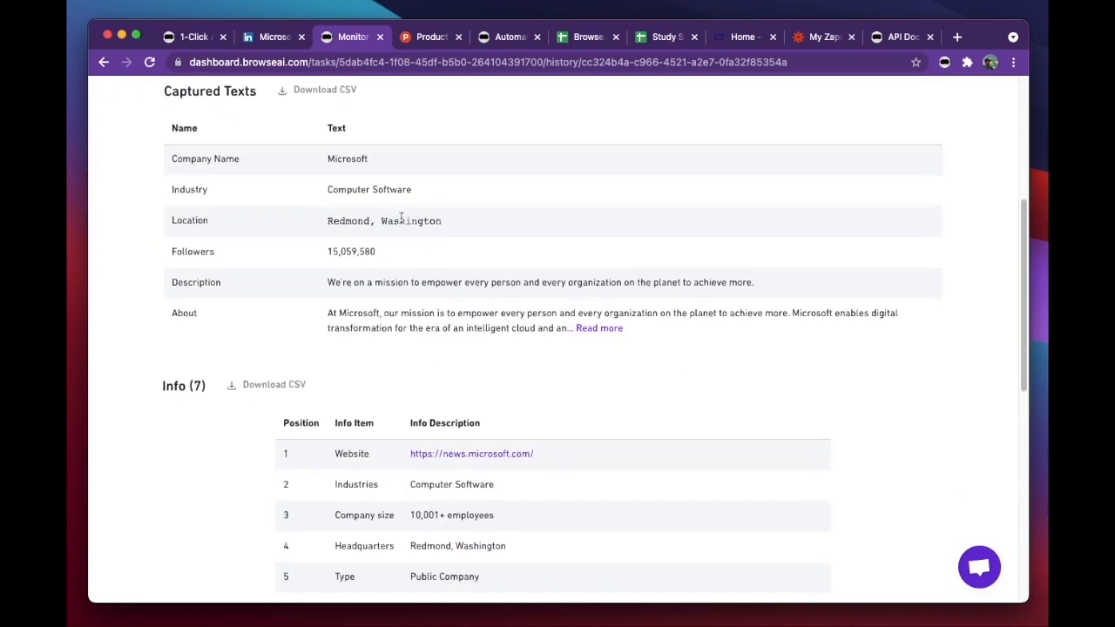
{"action": "scroll", "coordinate": [560, 357], "scroll_direction": "down", "scroll_amount": 5}
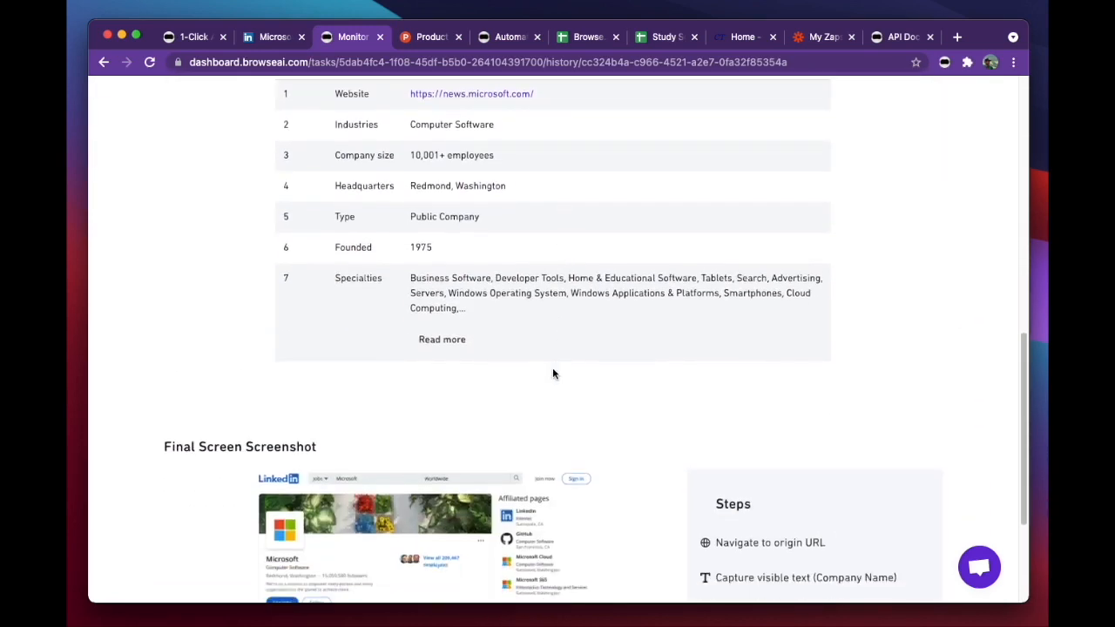
{"action": "scroll", "coordinate": [553, 374], "scroll_direction": "down", "scroll_amount": 4}
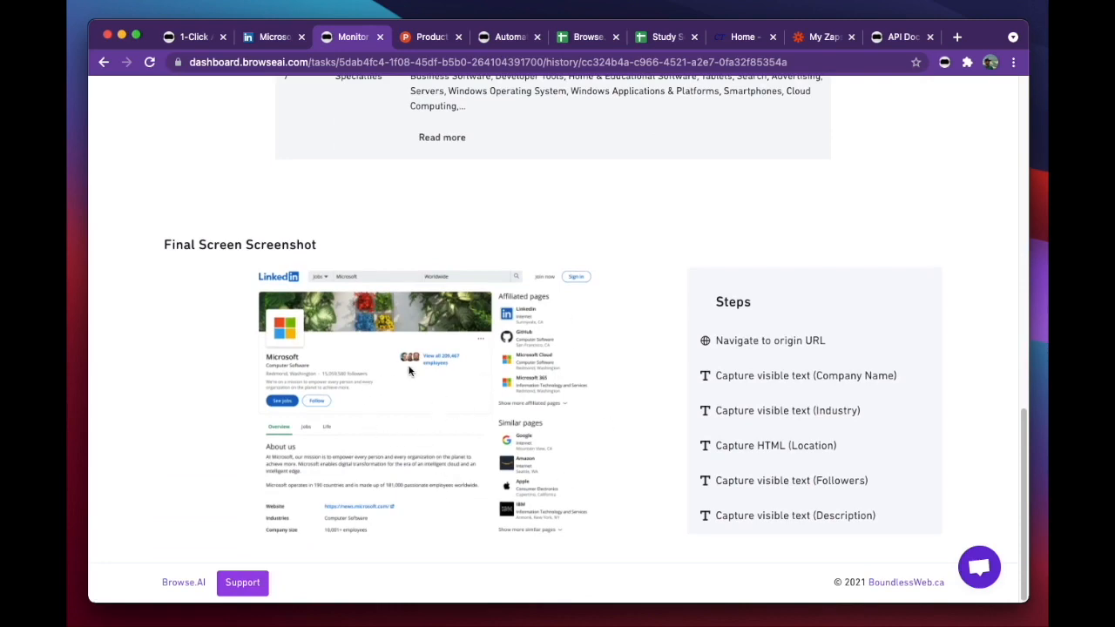
{"action": "scroll", "coordinate": [466, 437], "scroll_direction": "up", "scroll_amount": 12}
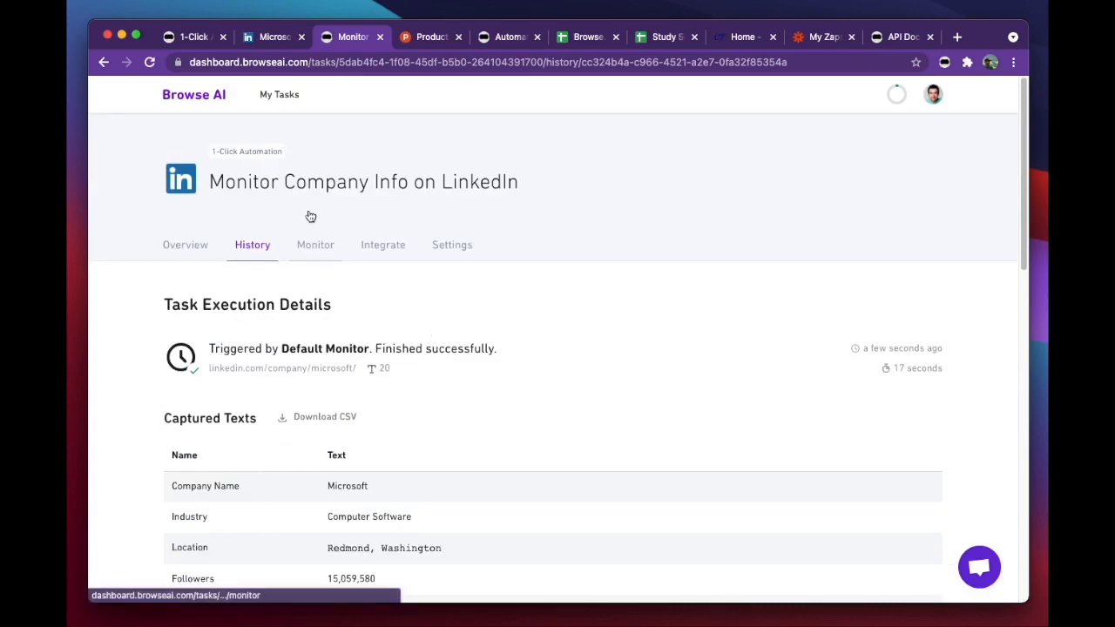
Open the form for adding a new monitor to the task and review its schedule, company link and notification options.
{"action": "left_click", "coordinate": [312, 245]}
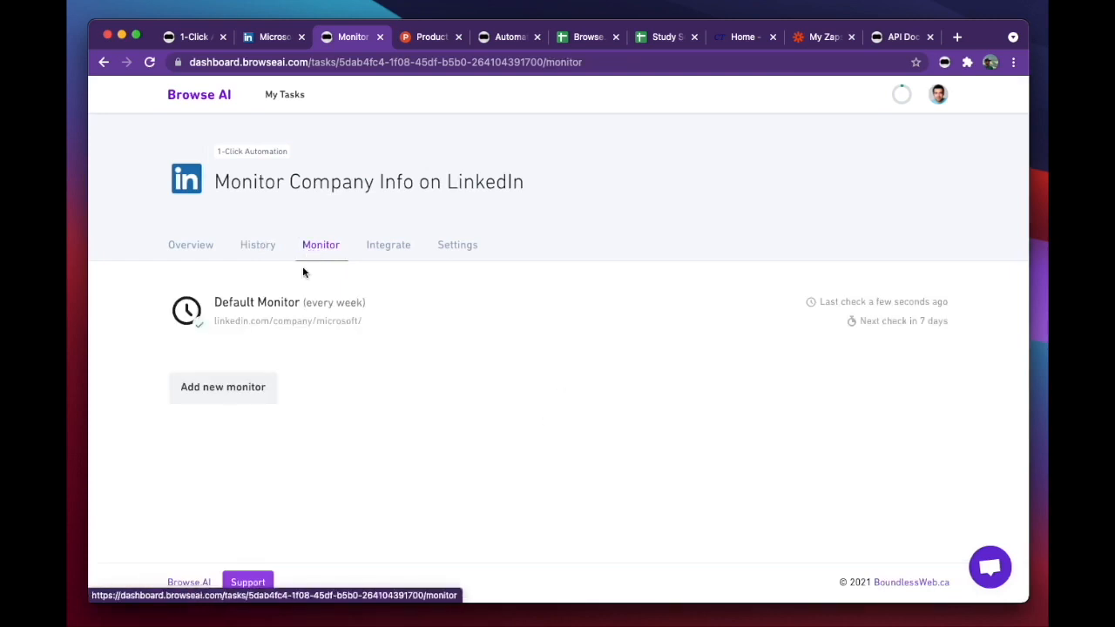
{"action": "left_click", "coordinate": [235, 388]}
{"action": "scroll", "coordinate": [349, 365], "scroll_direction": "down", "scroll_amount": 2}
{"action": "left_click_drag", "start_coordinate": [404, 307], "coordinate": [352, 307]}
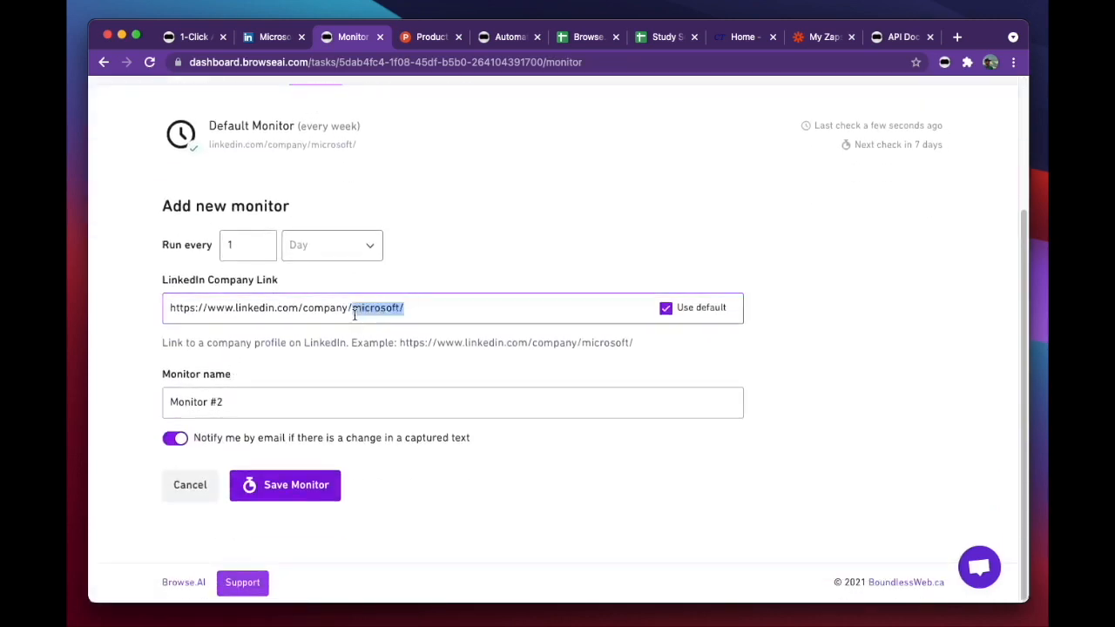
{"action": "scroll", "coordinate": [356, 316], "scroll_direction": "up", "scroll_amount": 2}
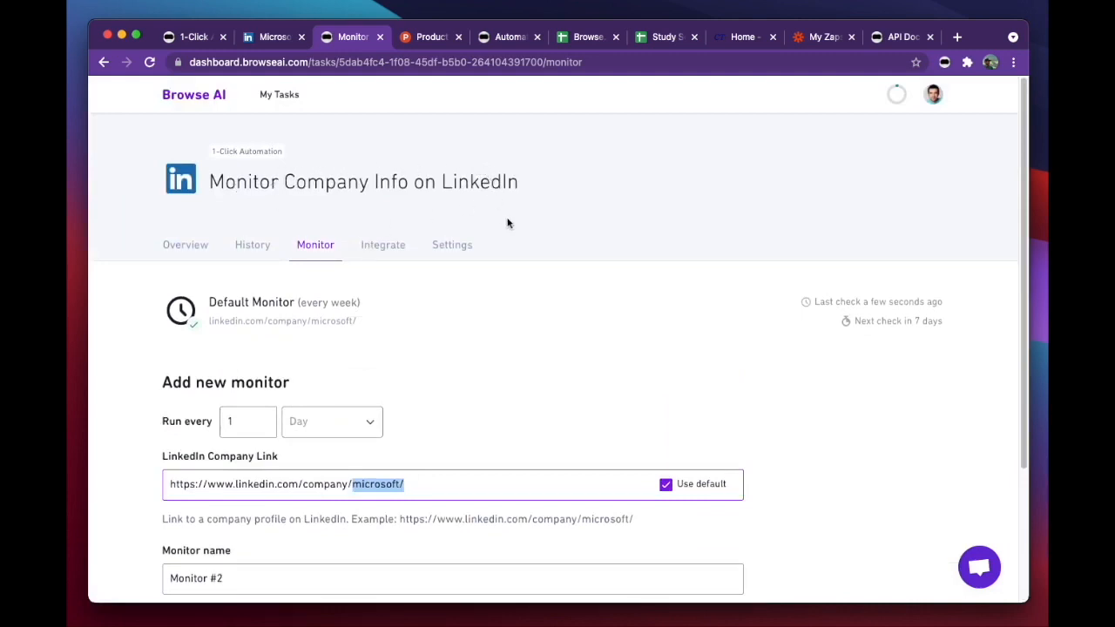
{"action": "scroll", "coordinate": [430, 379], "scroll_direction": "down", "scroll_amount": 2}
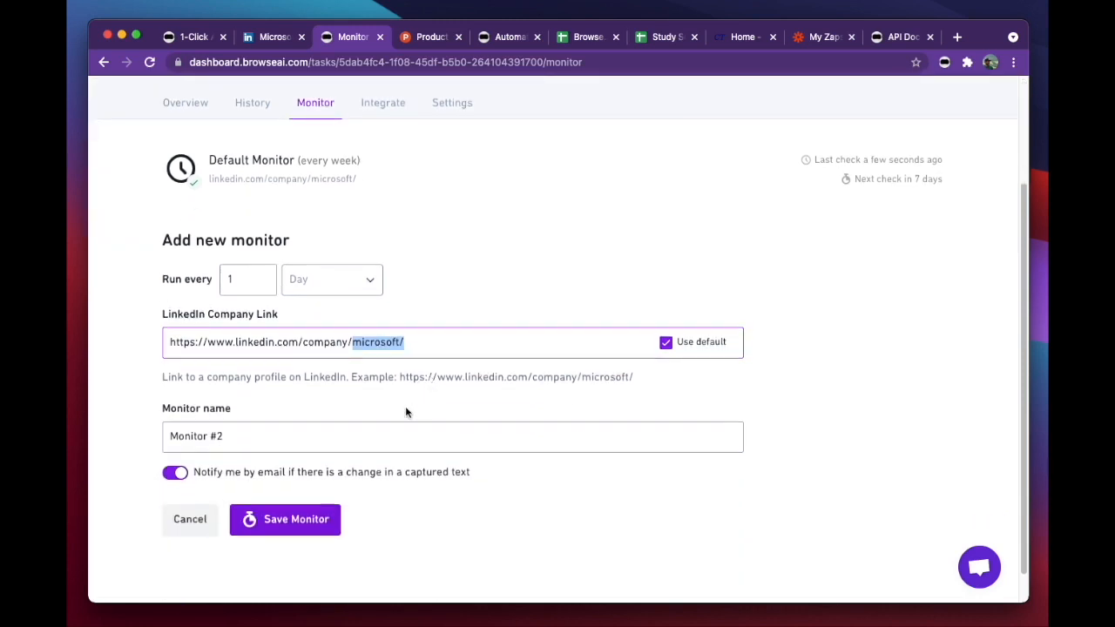
{"action": "scroll", "coordinate": [406, 408], "scroll_direction": "up", "scroll_amount": 2}
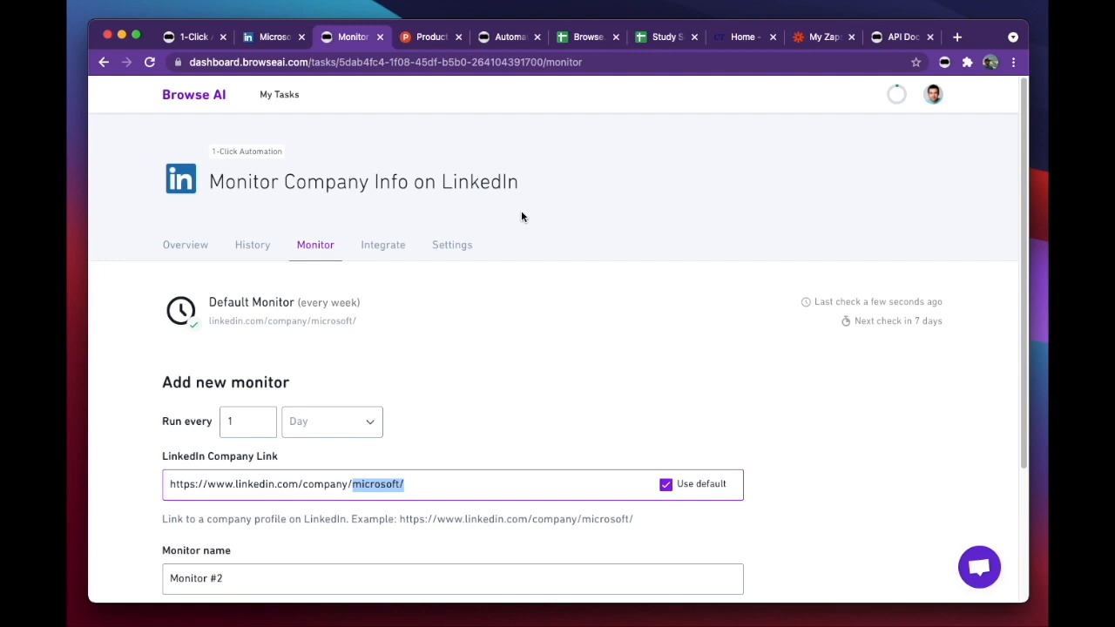
Copy the web address of the Product Hunt search results for "automation".
{"action": "left_click", "coordinate": [426, 38]}
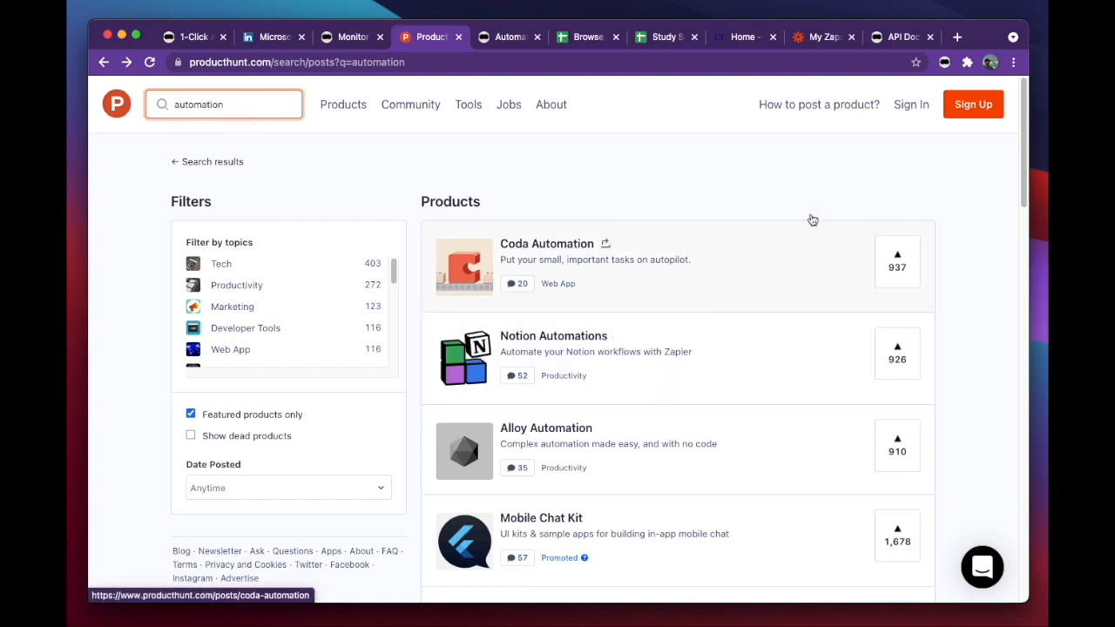
{"action": "left_click", "coordinate": [347, 61]}
{"action": "key", "text": "super+c"}
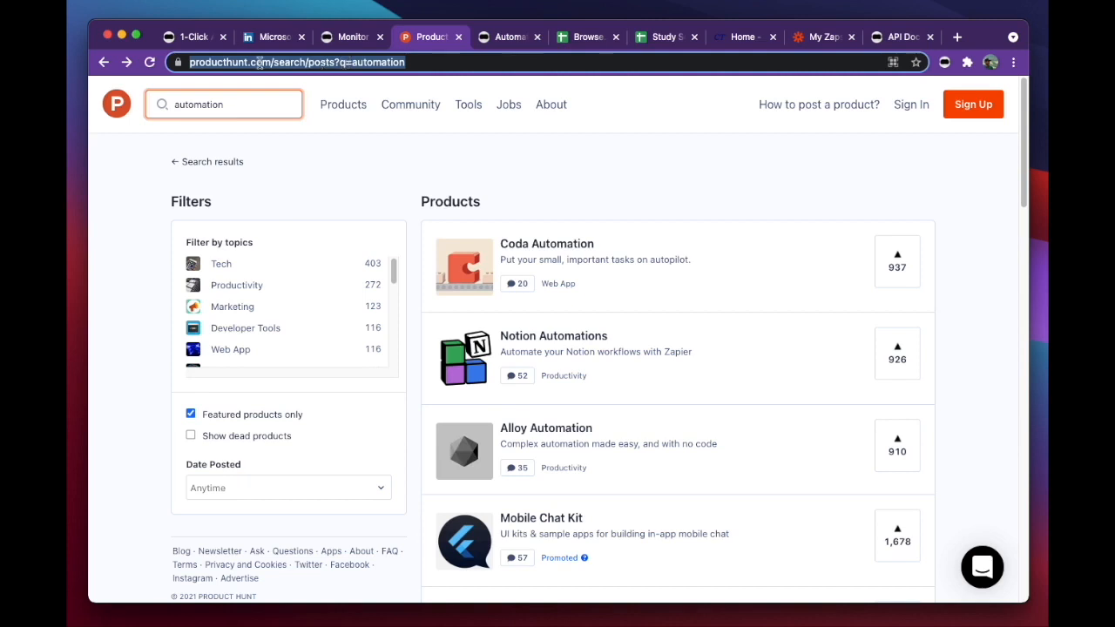
{"action": "left_click", "coordinate": [351, 41]}
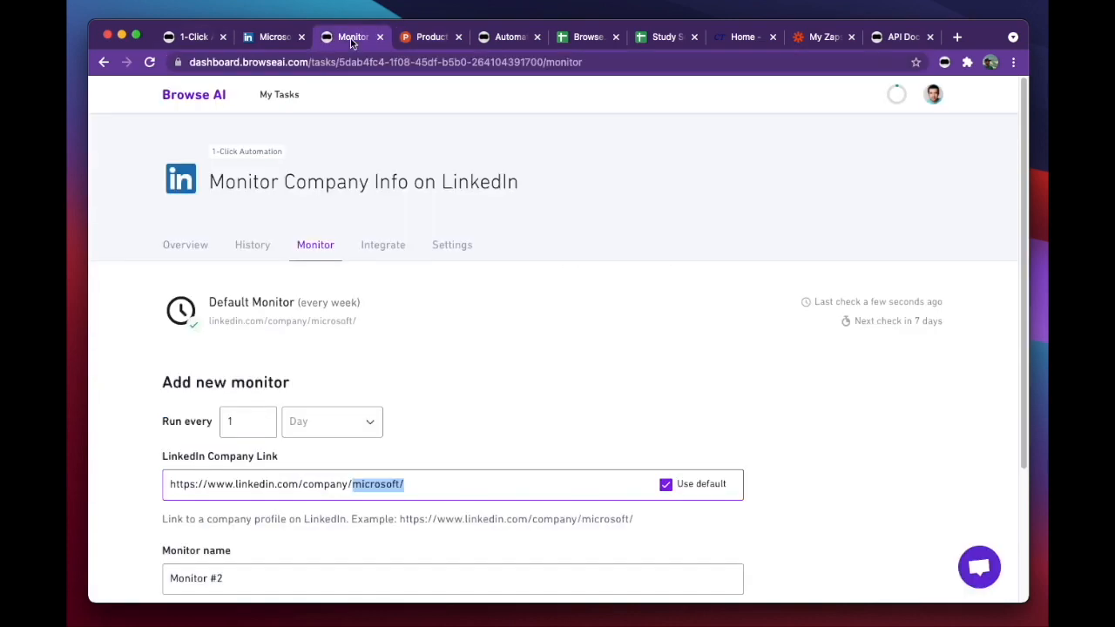
{"action": "left_click", "coordinate": [494, 40]}
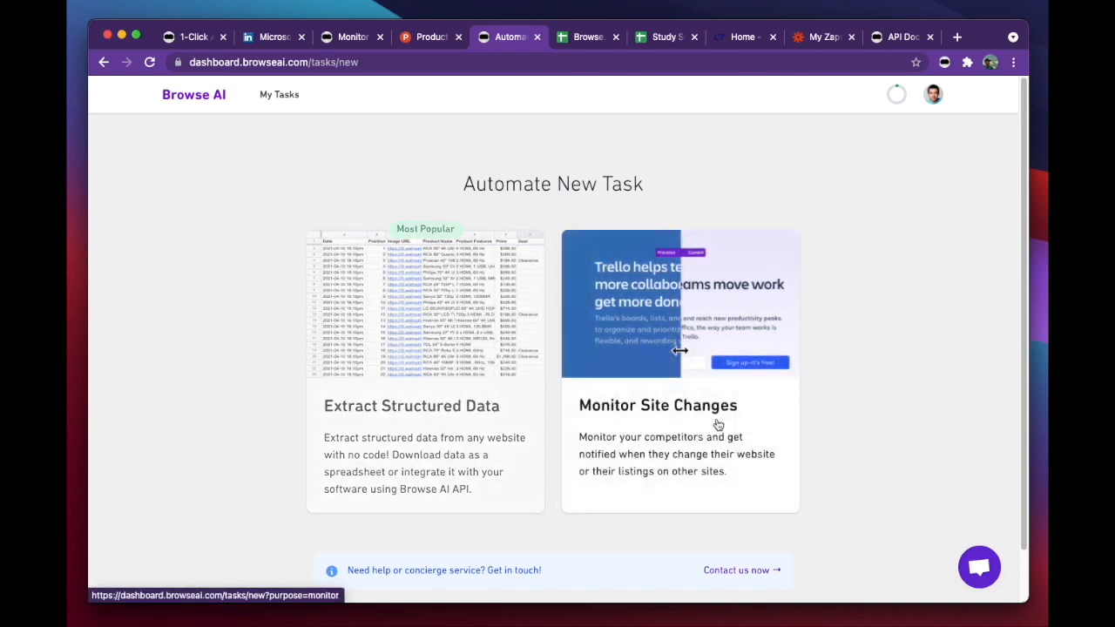
{"action": "left_click", "coordinate": [397, 325]}
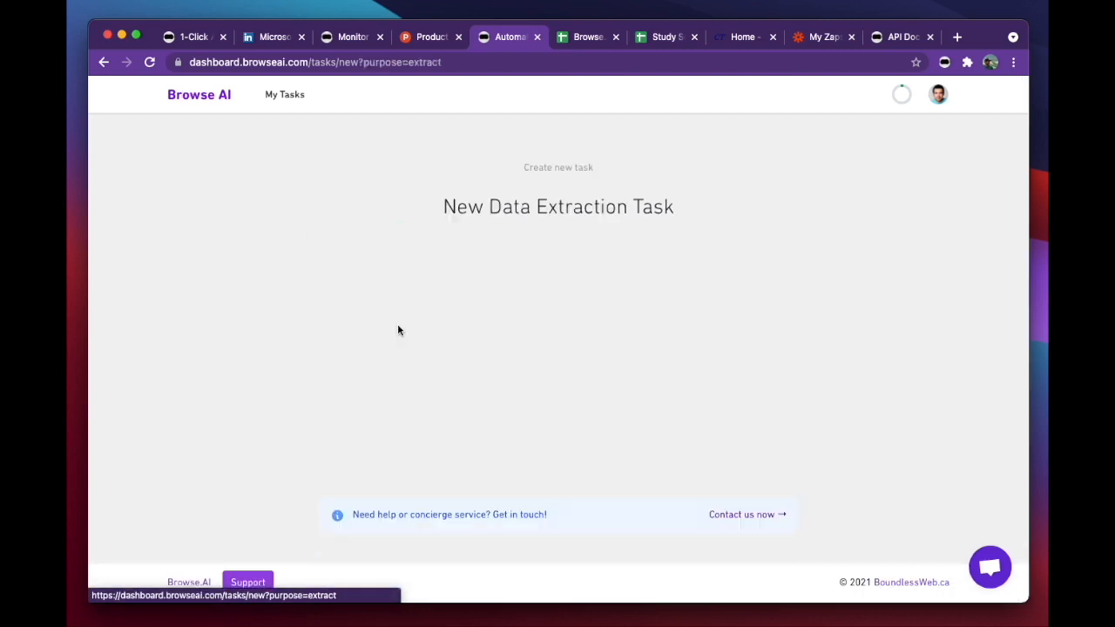
{"action": "left_click", "coordinate": [453, 324]}
{"action": "key", "text": "super+v"}
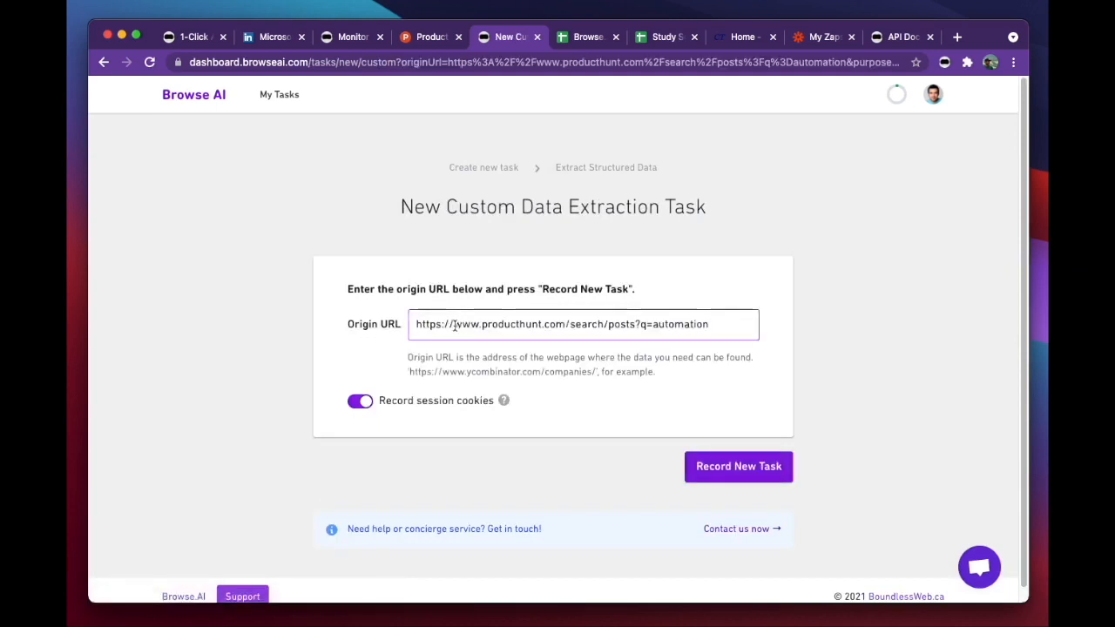
Start recording the new task with session cookie recording turned off, and look through the Product Hunt results list.
{"action": "left_click", "coordinate": [407, 407]}
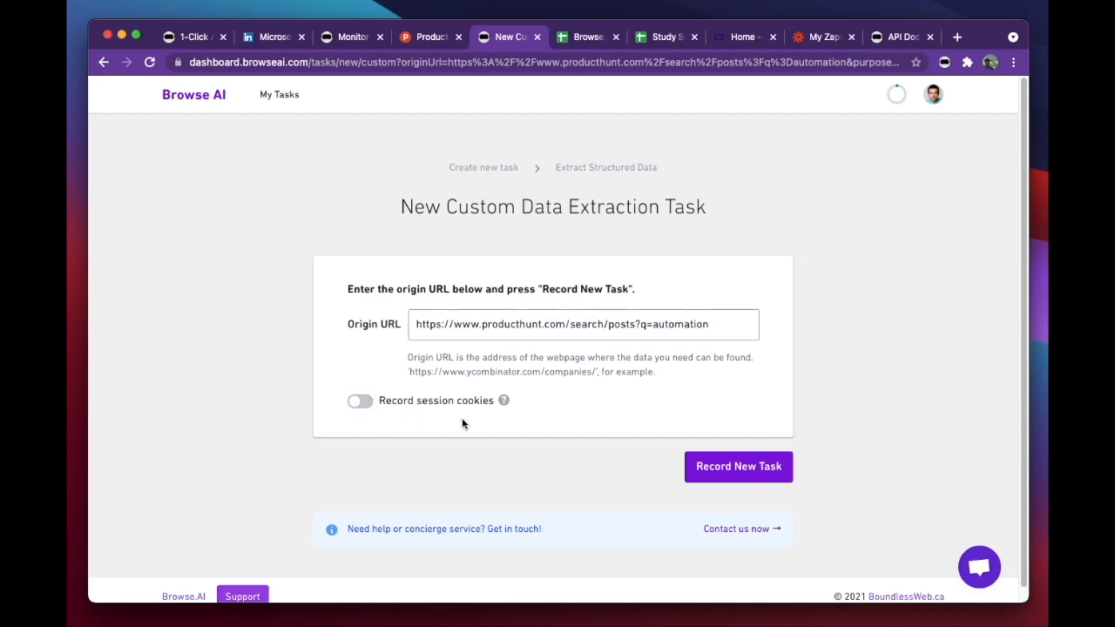
{"action": "left_click", "coordinate": [716, 466]}
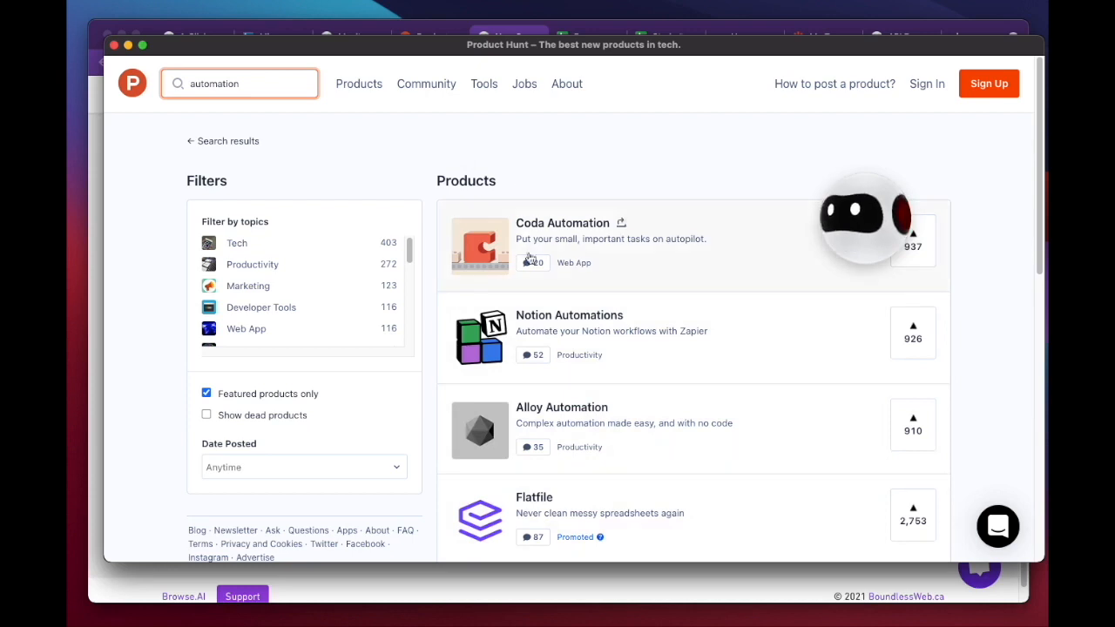
{"action": "scroll", "coordinate": [631, 323], "scroll_direction": "down", "scroll_amount": 3}
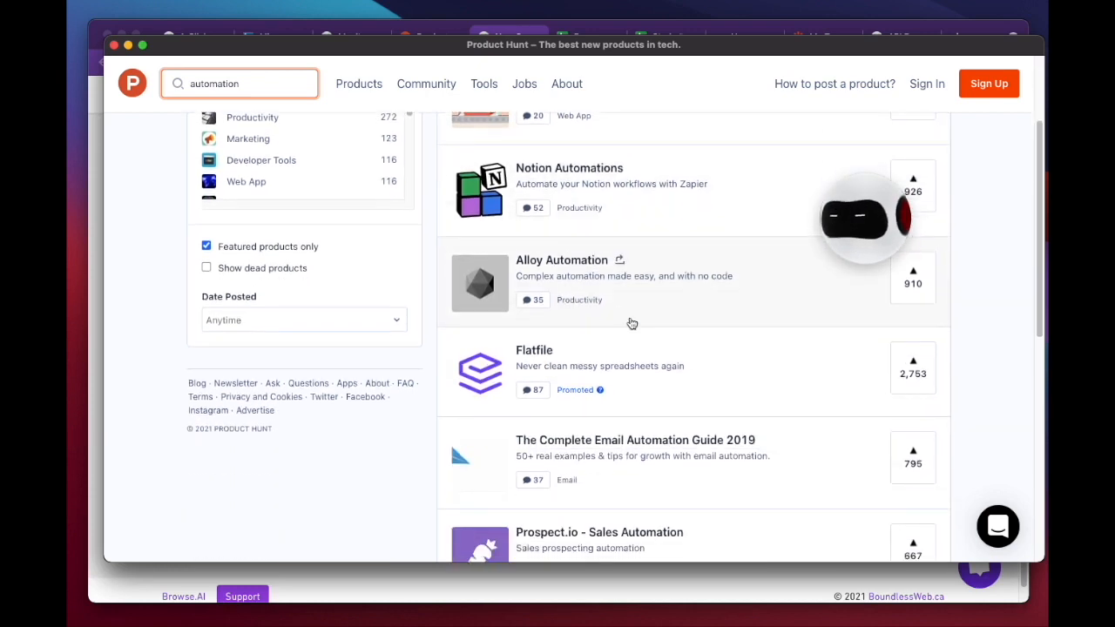
{"action": "scroll", "coordinate": [631, 323], "scroll_direction": "down", "scroll_amount": 6}
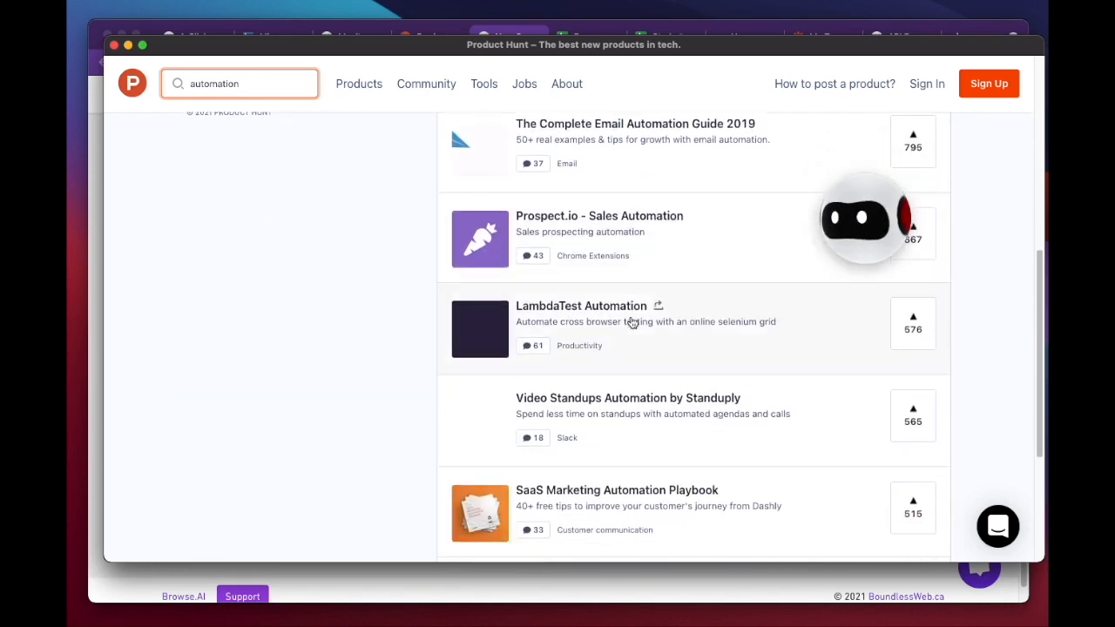
Start a list capture in the recorder and select the Product Hunt search results list.
{"action": "scroll", "coordinate": [631, 323], "scroll_direction": "down", "scroll_amount": 1}
{"action": "left_click", "coordinate": [852, 215]}
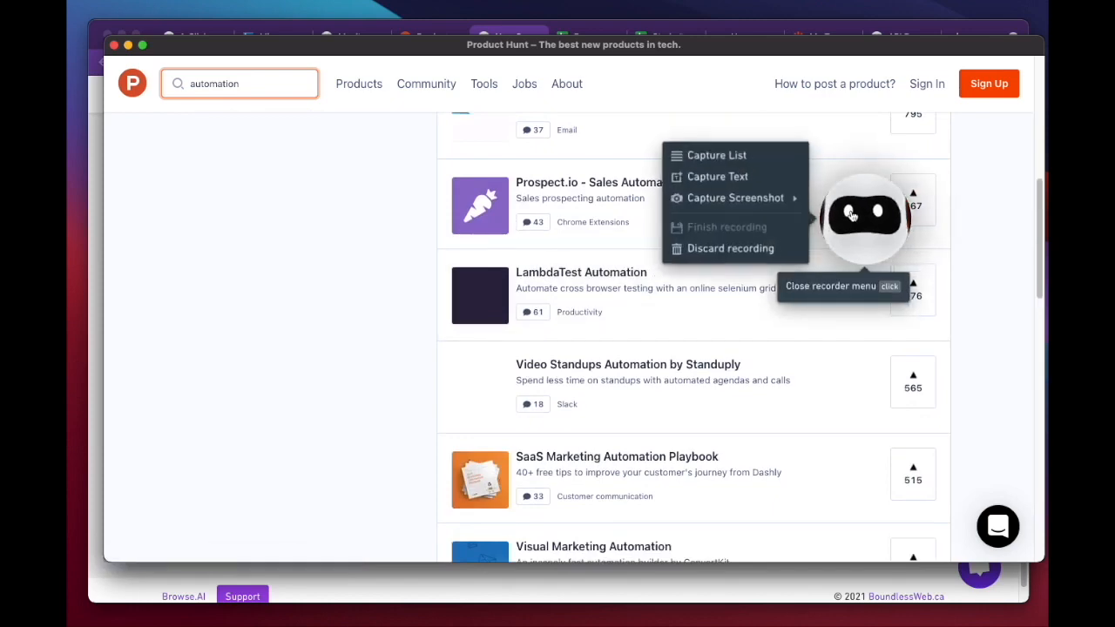
{"action": "left_click", "coordinate": [747, 155]}
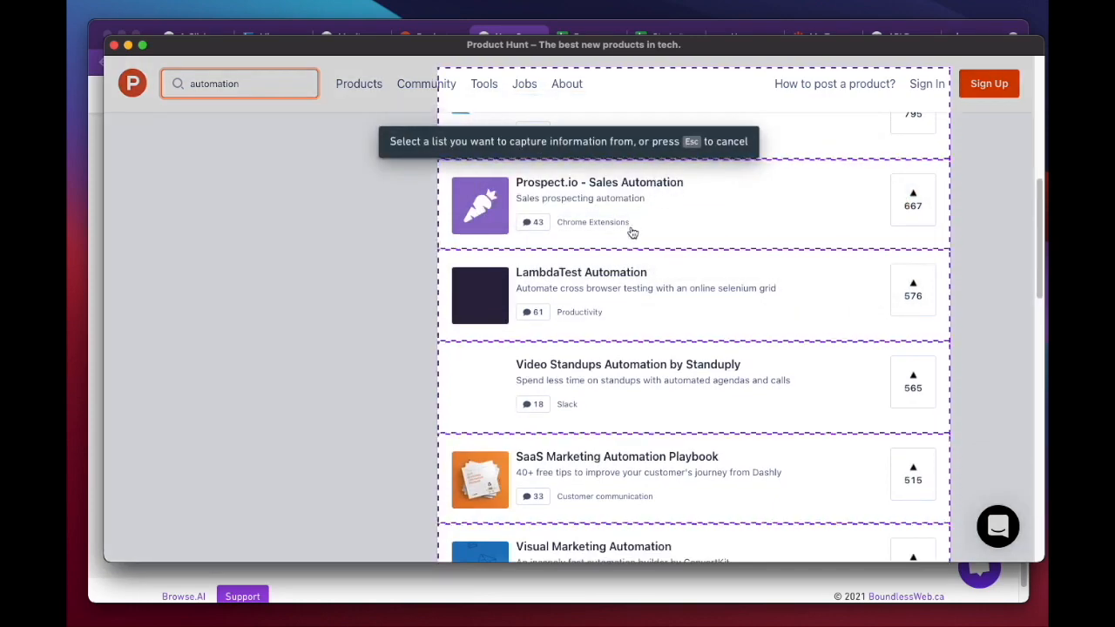
{"action": "left_click", "coordinate": [625, 230]}
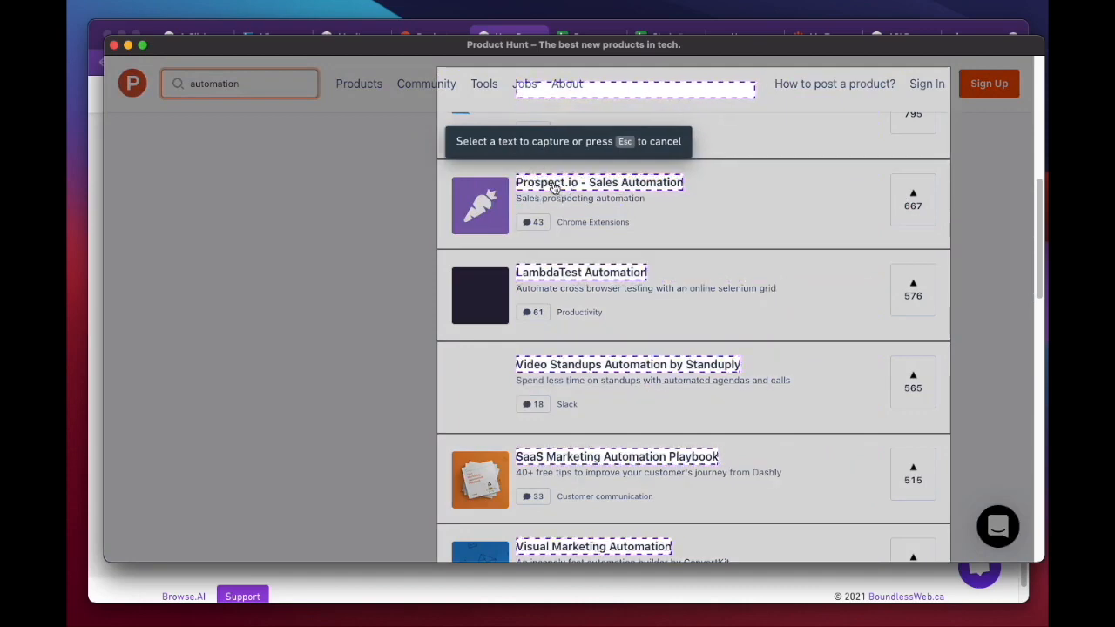
Capture each product's name, description and upvote count as visible text and its title link, and finish the field selection.
{"action": "left_click", "coordinate": [554, 183]}
{"action": "left_click", "coordinate": [575, 214]}
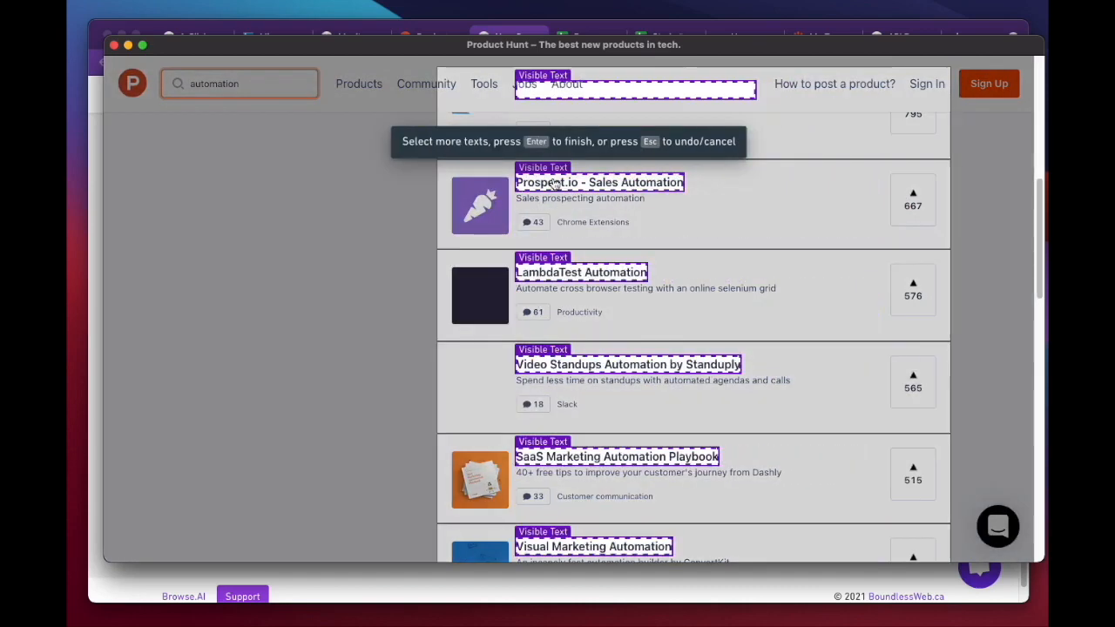
{"action": "left_click", "coordinate": [566, 198]}
{"action": "left_click", "coordinate": [634, 237]}
{"action": "left_click", "coordinate": [590, 183]}
{"action": "left_click", "coordinate": [591, 215]}
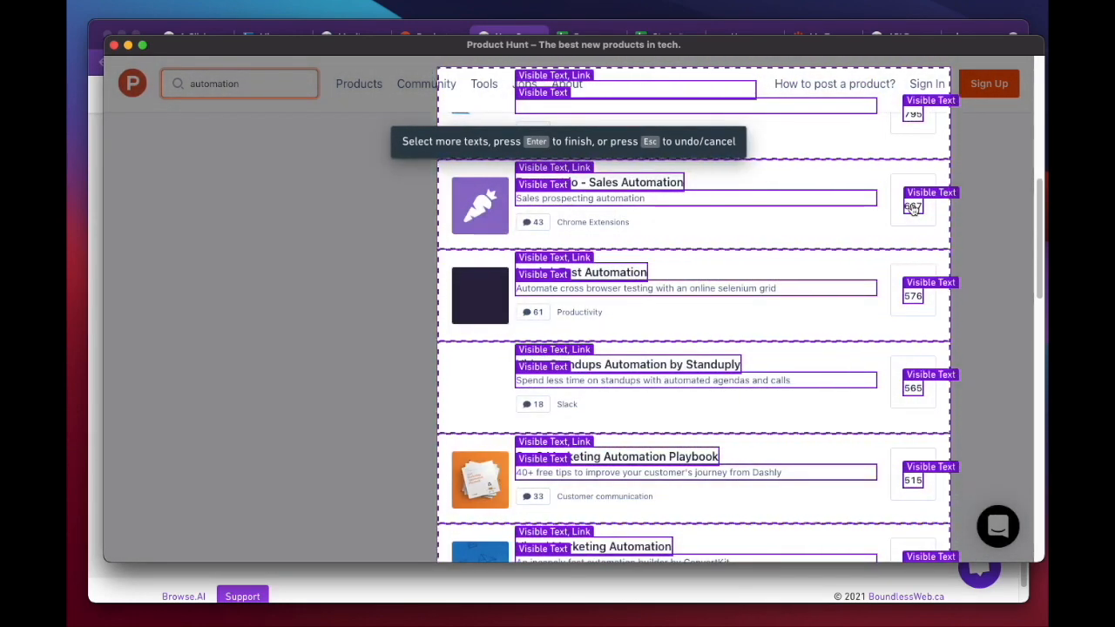
{"action": "key", "text": "Return"}
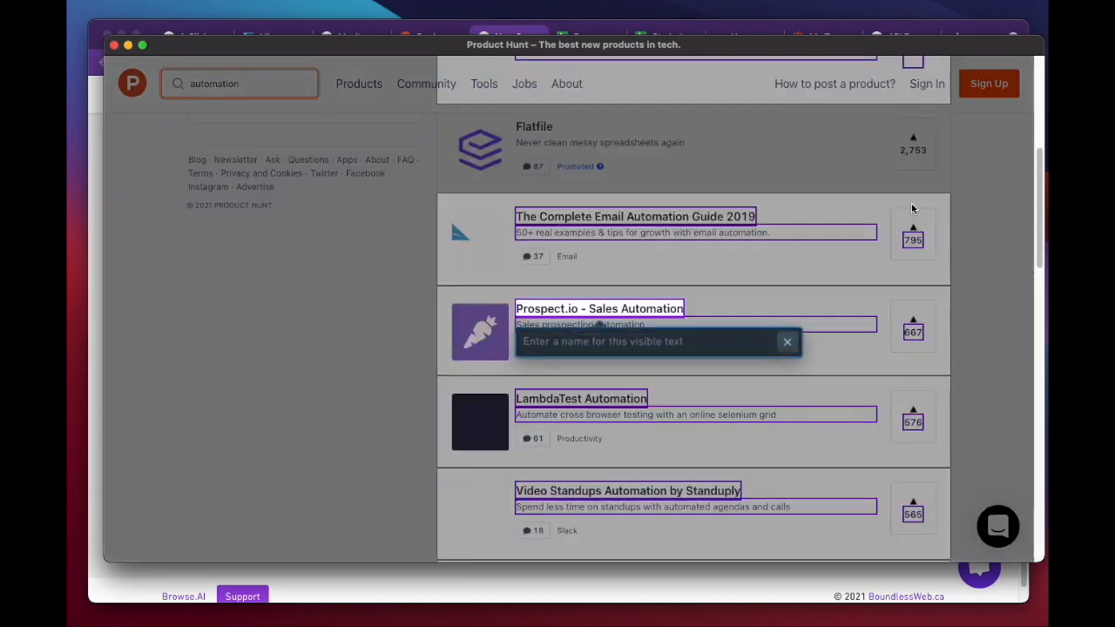
Name the captured fields Product Name, Description, Link and Upvotes.
{"action": "type", "text": "Product Name"}
{"action": "key", "text": "Return"}
{"action": "type", "text": "Description"}
{"action": "key", "text": "Return"}
{"action": "type", "text": "Link"}
{"action": "key", "text": "Return"}
{"action": "type", "text": "Upvotes"}
{"action": "key", "text": "Return"}
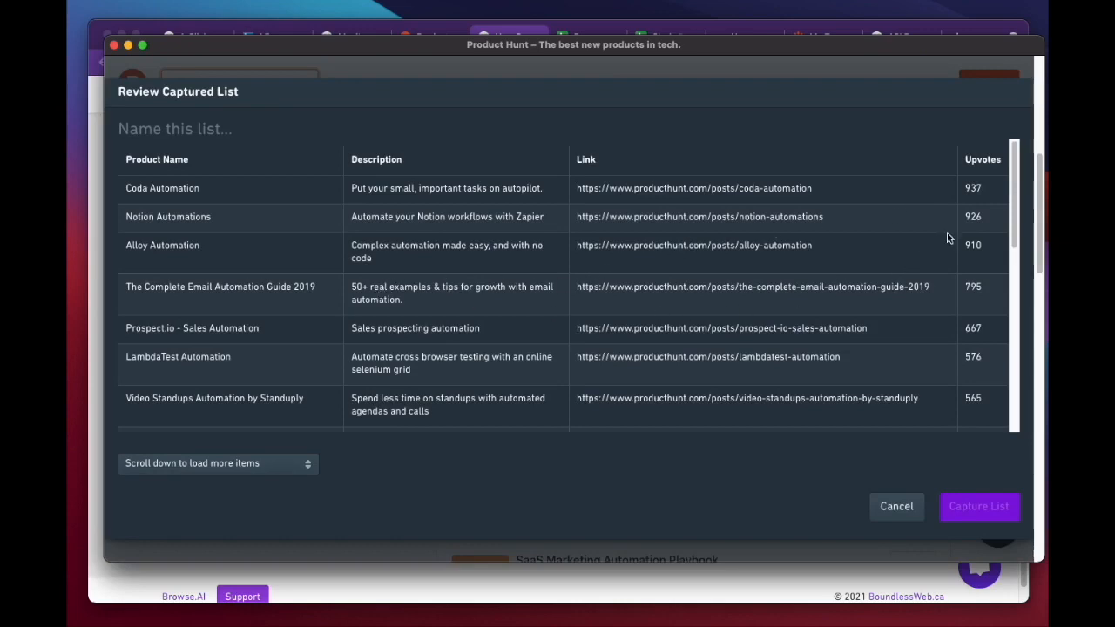
Name the captured list Search Results, keep scrolling down as its way to load more items, and capture it.
{"action": "mouse_move", "coordinate": [1016, 180]}
{"action": "left_mouse_down"}
{"action": "mouse_move", "coordinate": [1003, 366]}
{"action": "mouse_move", "coordinate": [1020, 169]}
{"action": "left_mouse_up"}
{"action": "left_click", "coordinate": [174, 122]}
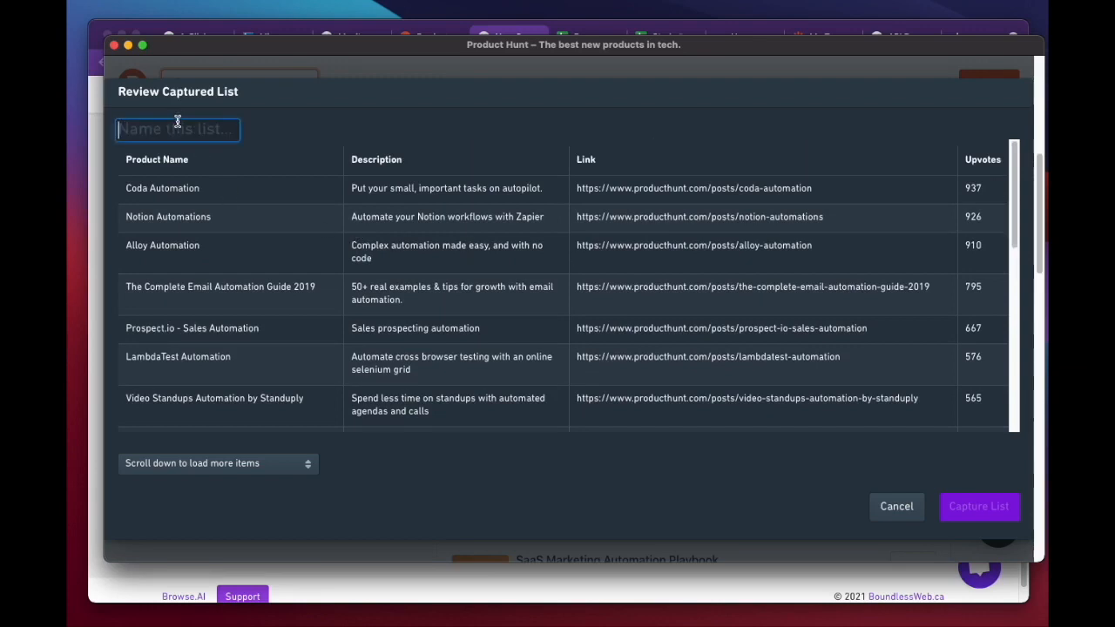
{"action": "type", "text": "Search Results"}
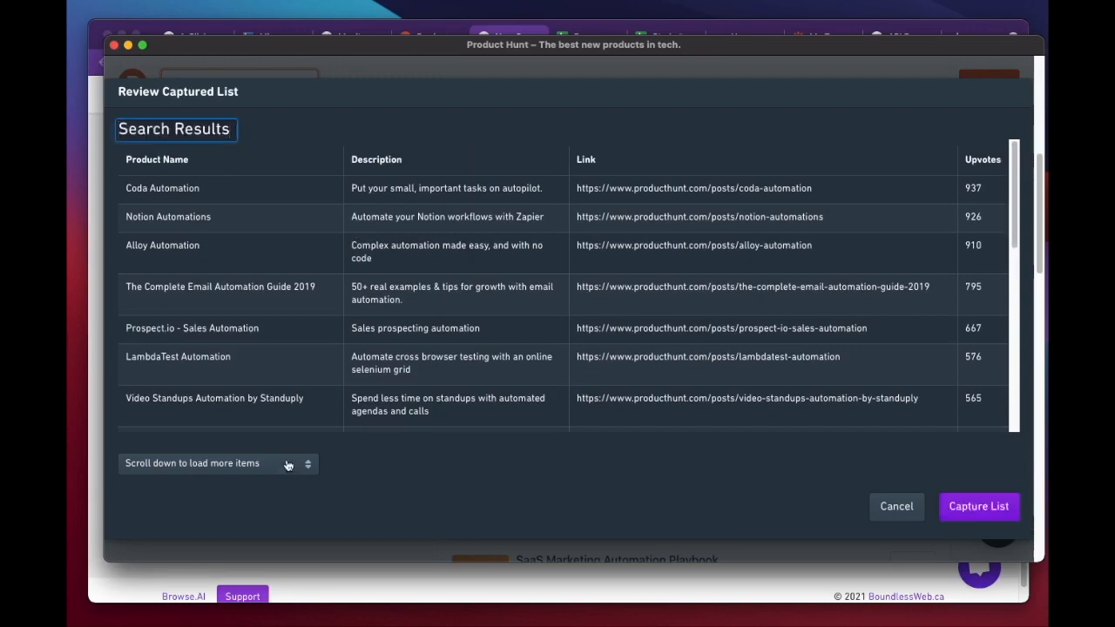
{"action": "left_click", "coordinate": [290, 462]}
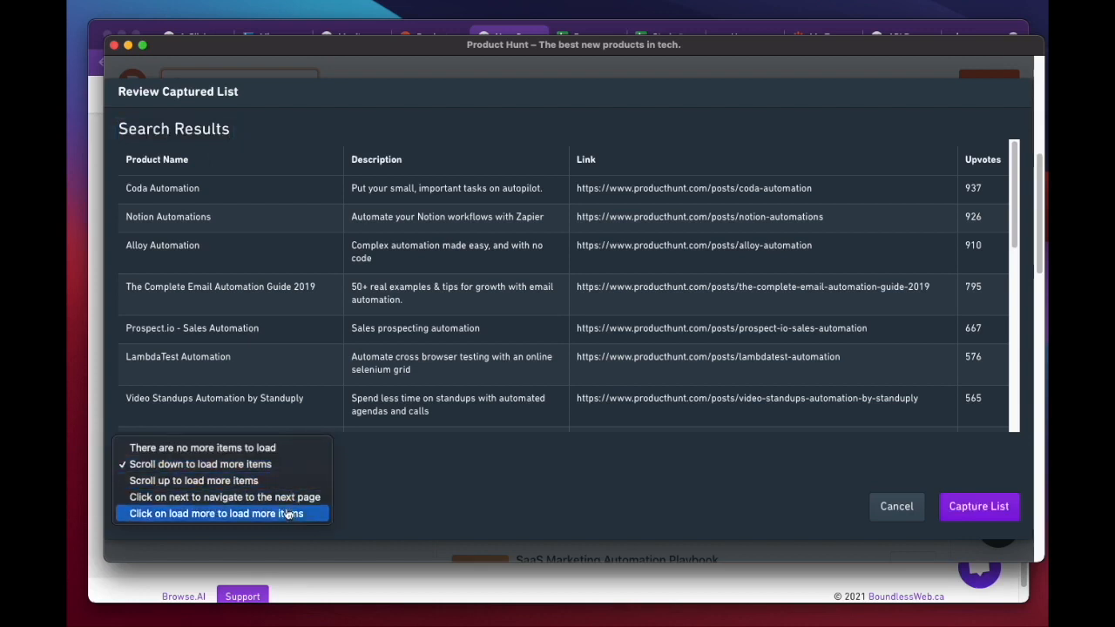
{"action": "left_click", "coordinate": [157, 471]}
{"action": "left_click", "coordinate": [979, 506]}
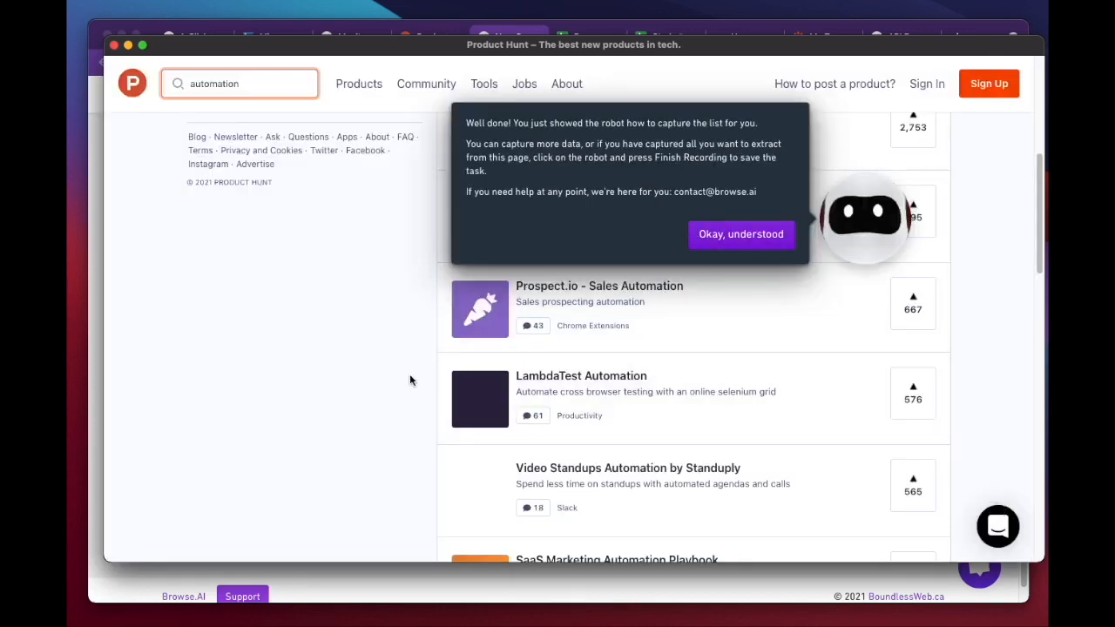
Dismiss the capture guidance and finish the recording to save the task.
{"action": "left_click", "coordinate": [738, 235]}
{"action": "left_click", "coordinate": [863, 224]}
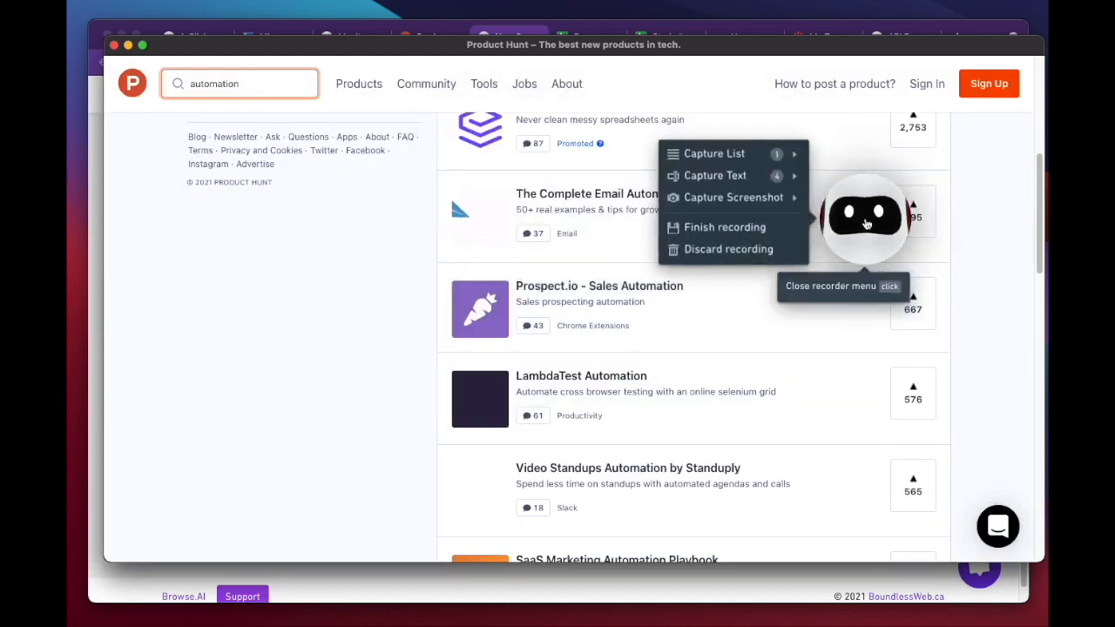
{"action": "left_click", "coordinate": [761, 228]}
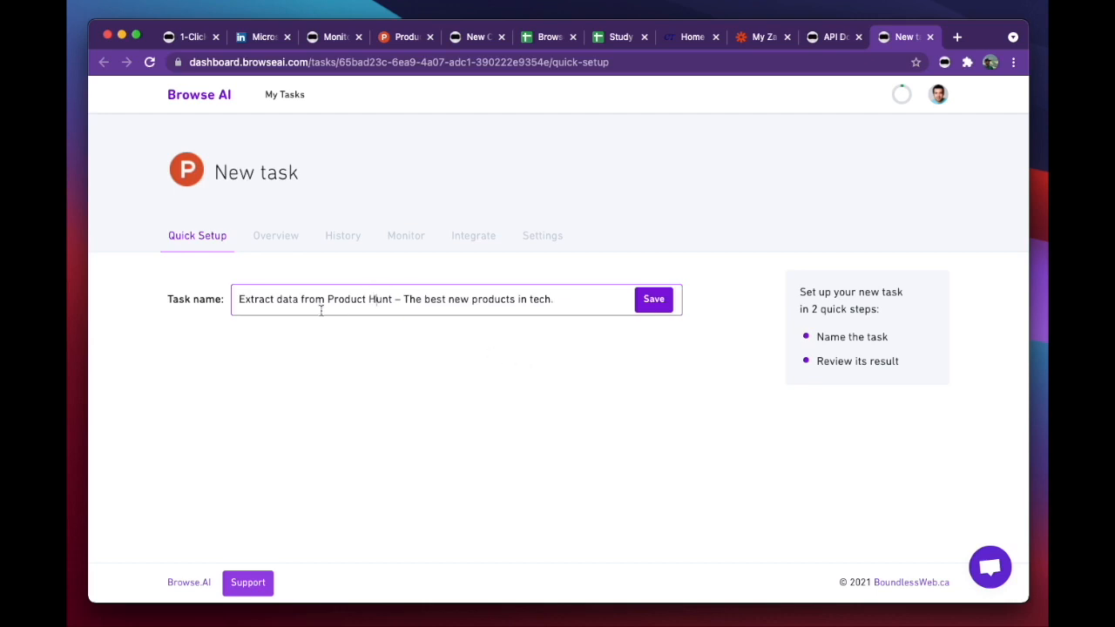
Rename the new task "Extract search results from Product Hunt" and save the name.
{"action": "left_click_drag", "start_coordinate": [393, 301], "coordinate": [574, 316]}
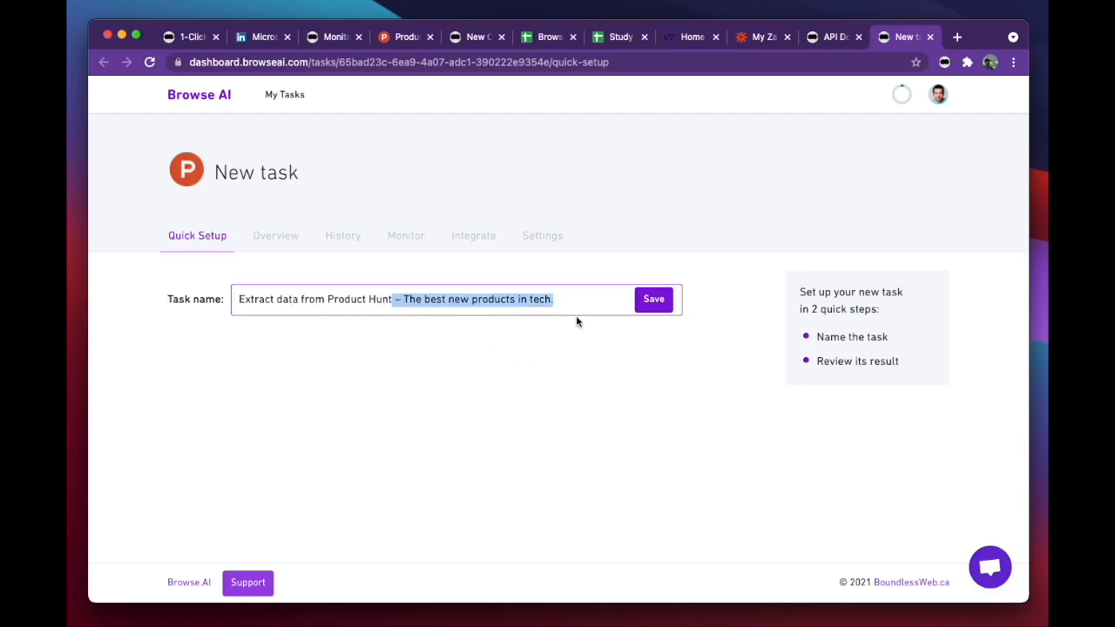
{"action": "key", "text": "BackSpace"}
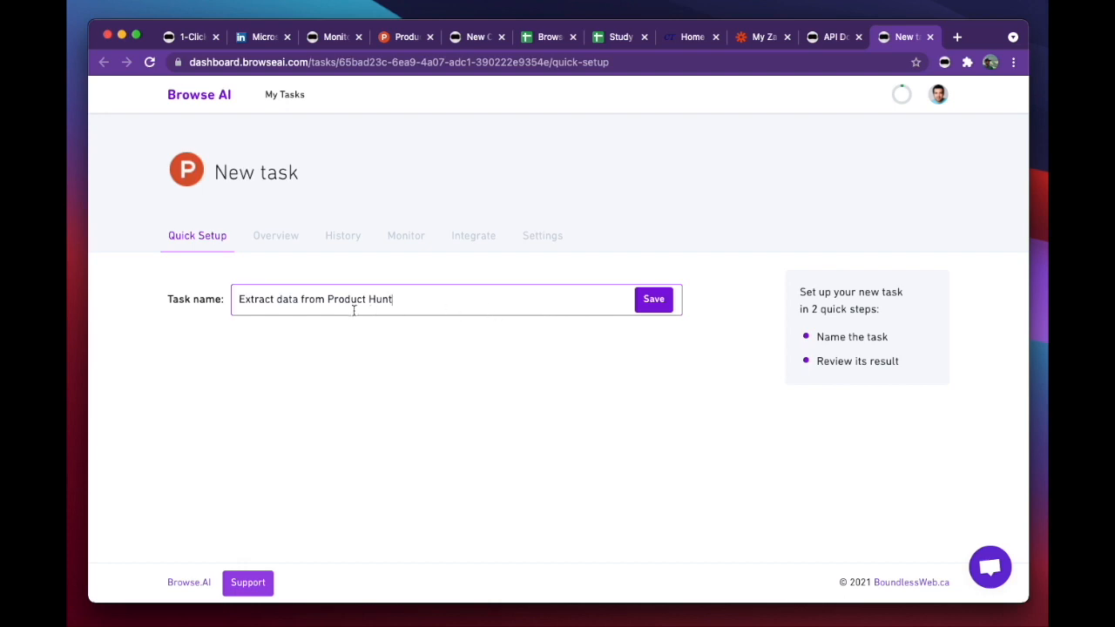
{"action": "double_click", "coordinate": [291, 299]}
{"action": "type", "text": "search result"}
{"action": "type", "text": "s"}
{"action": "key", "text": "Return"}
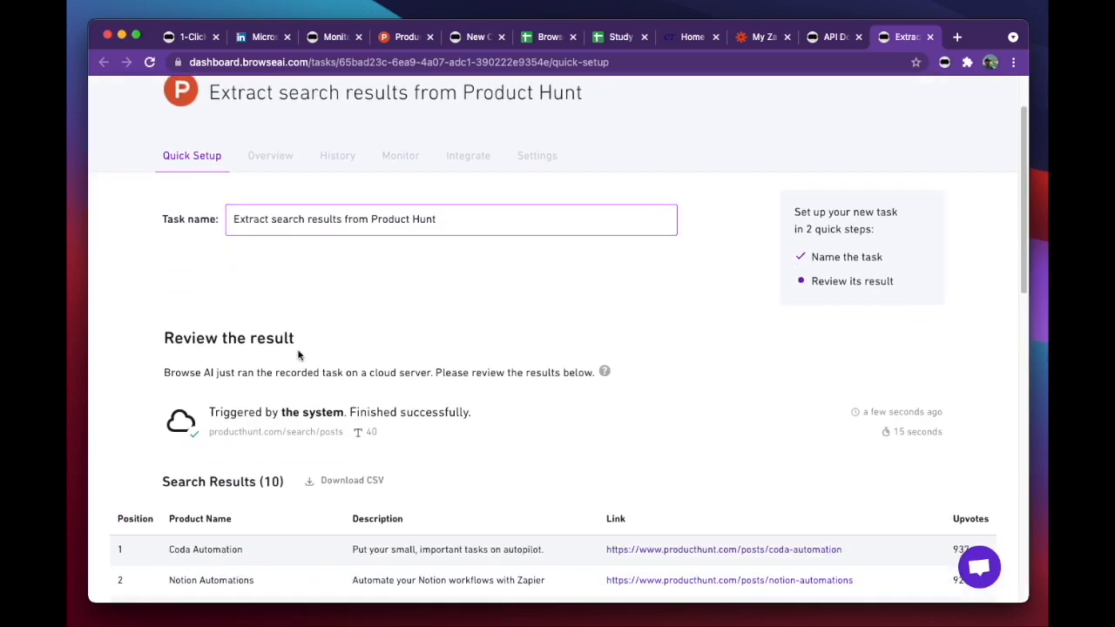
Review the extracted results and final screenshot of the task's first run, and approve them to complete the setup.
{"action": "scroll", "coordinate": [486, 324], "scroll_direction": "down", "scroll_amount": 5}
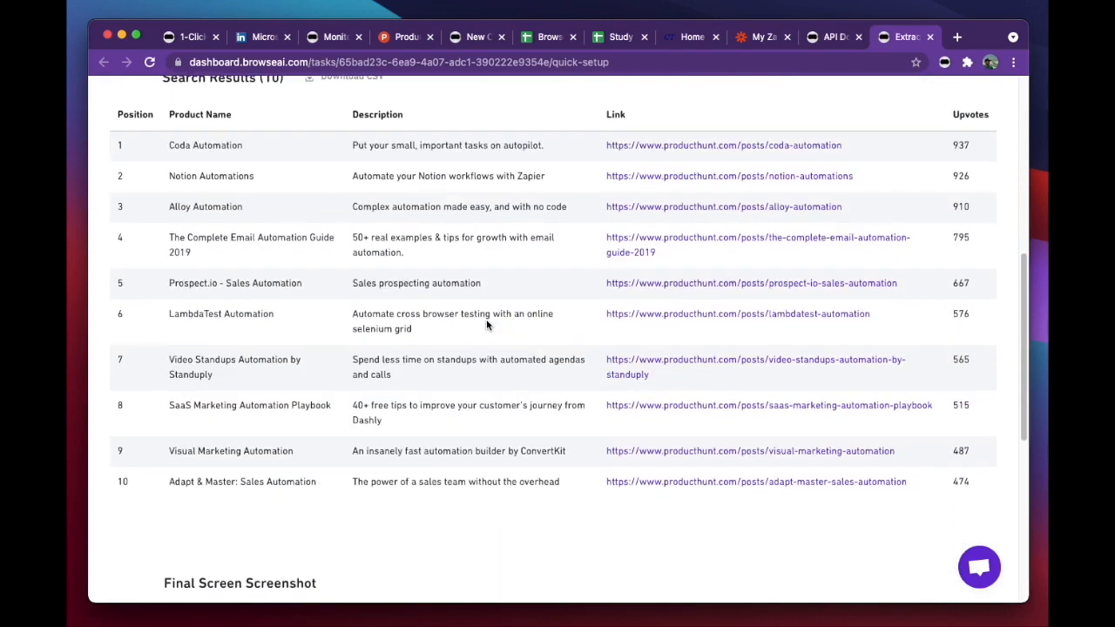
{"action": "scroll", "coordinate": [329, 371], "scroll_direction": "down", "scroll_amount": 6}
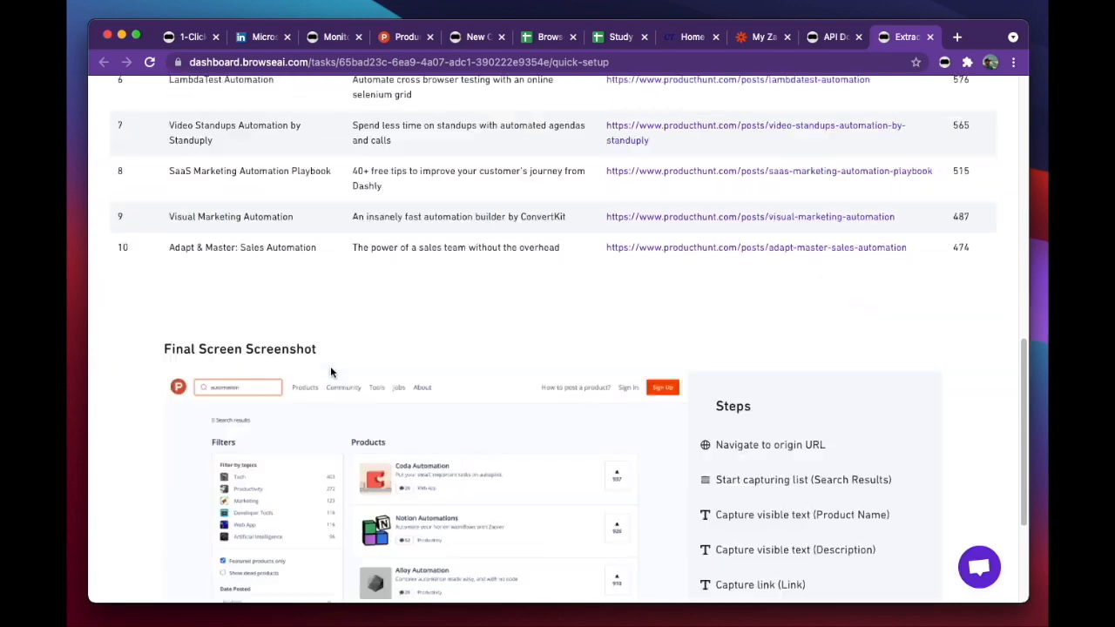
{"action": "left_click", "coordinate": [203, 527]}
{"action": "scroll", "coordinate": [561, 343], "scroll_direction": "down", "scroll_amount": 4}
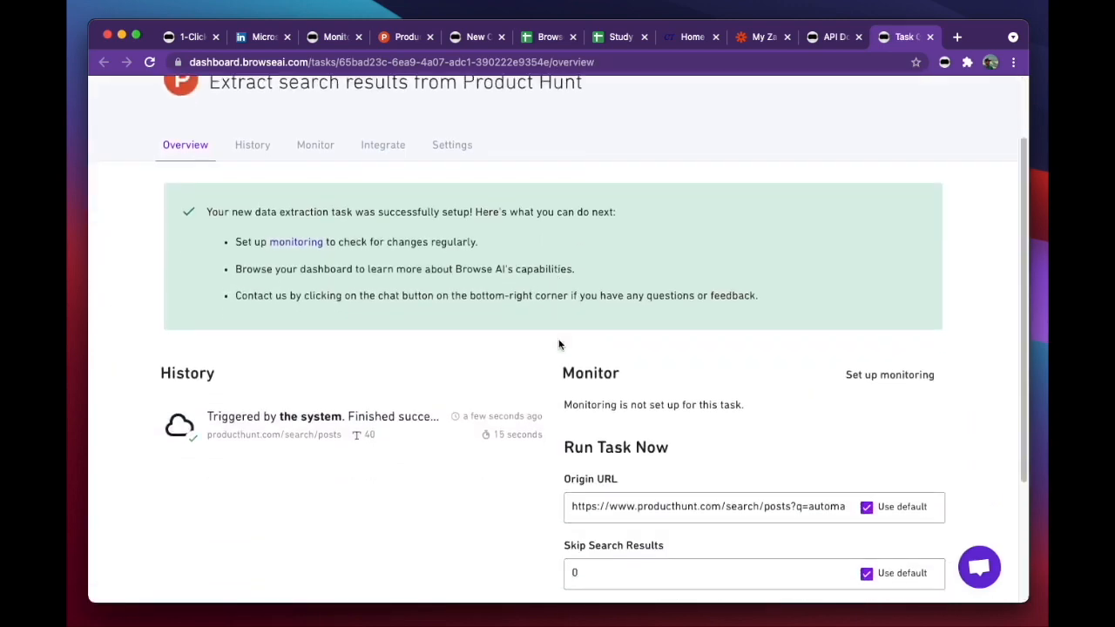
Change the search term in the run's origin URL to "calendar".
{"action": "left_click", "coordinate": [799, 325]}
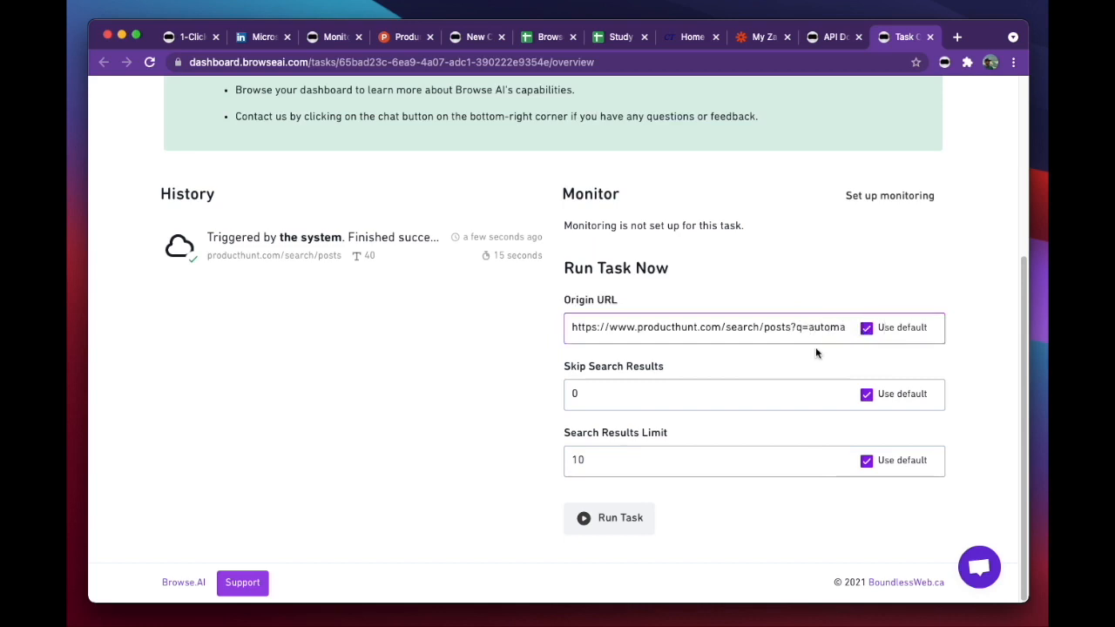
{"action": "left_click_drag", "start_coordinate": [797, 331], "coordinate": [871, 330]}
{"action": "left_click", "coordinate": [792, 331]}
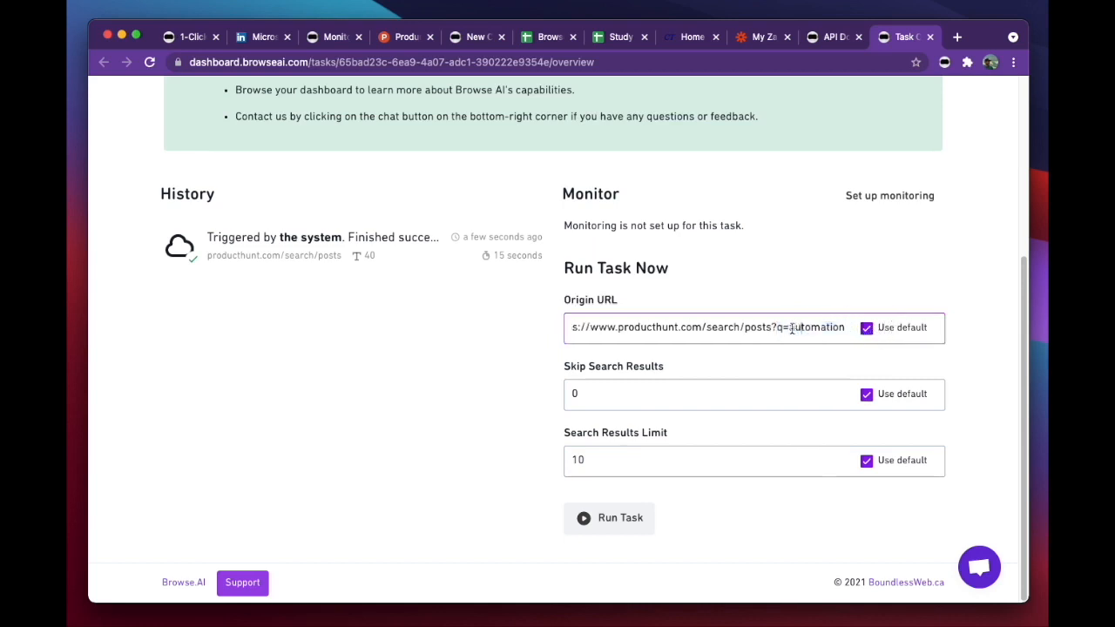
{"action": "left_click_drag", "start_coordinate": [790, 329], "coordinate": [849, 326]}
{"action": "type", "text": "calendar"}
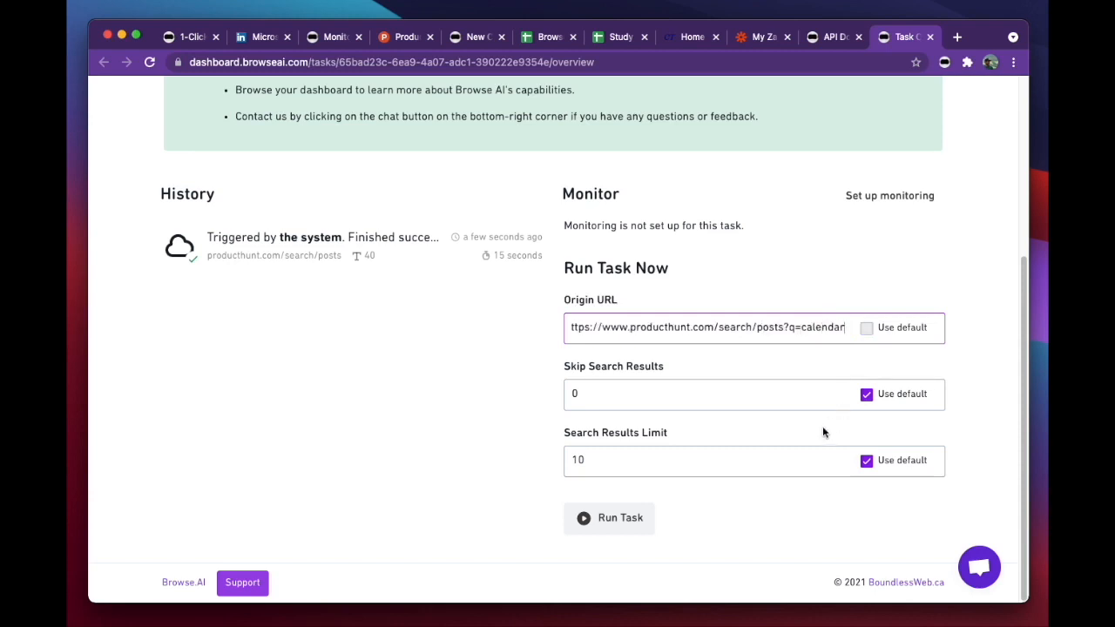
Set the search results limit to 30 and run the task.
{"action": "left_click", "coordinate": [767, 456]}
{"action": "double_click", "coordinate": [576, 461]}
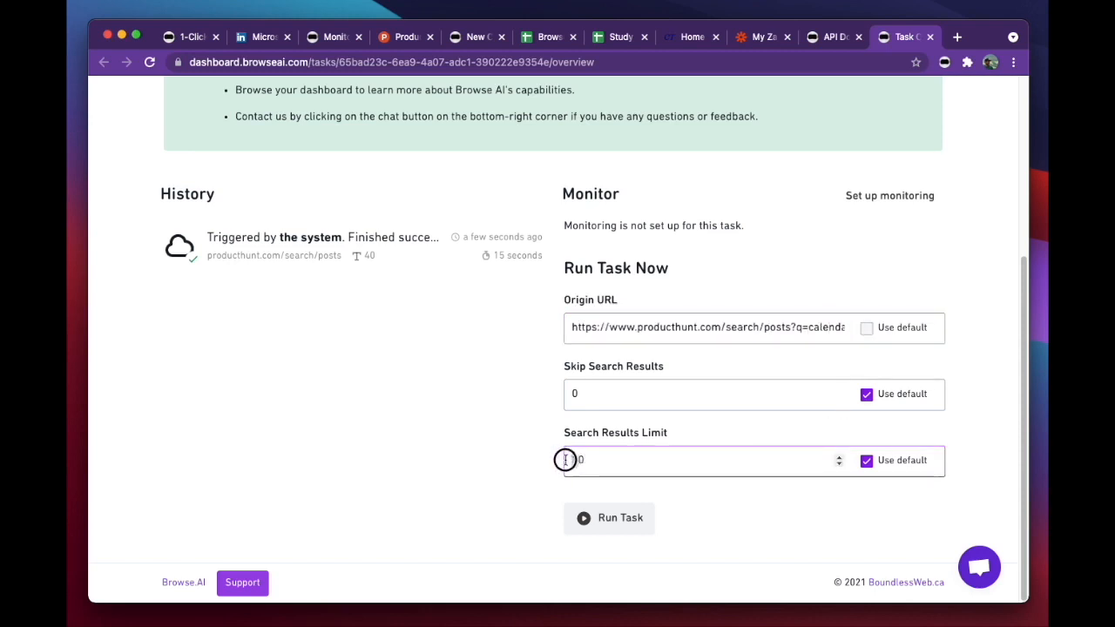
{"action": "left_click", "coordinate": [601, 519]}
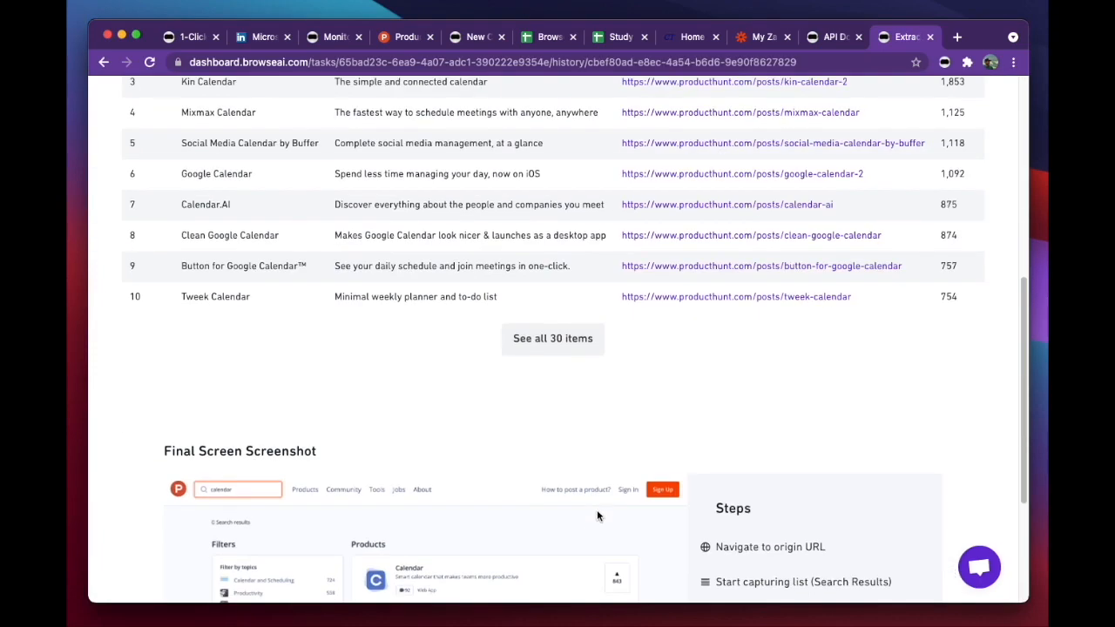
Expand the run's results table to show all items and look through the extracted calendar products.
{"action": "scroll", "coordinate": [588, 375], "scroll_direction": "up", "scroll_amount": 1}
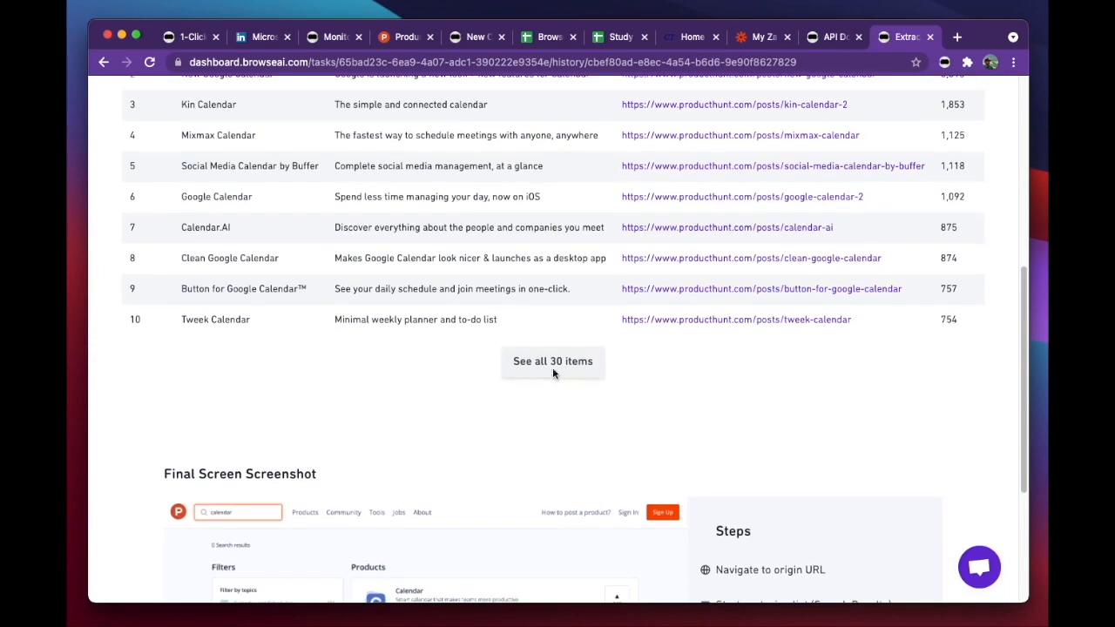
{"action": "left_click", "coordinate": [553, 369]}
{"action": "scroll", "coordinate": [587, 430], "scroll_direction": "down", "scroll_amount": 10}
{"action": "scroll", "coordinate": [518, 409], "scroll_direction": "up", "scroll_amount": 15}
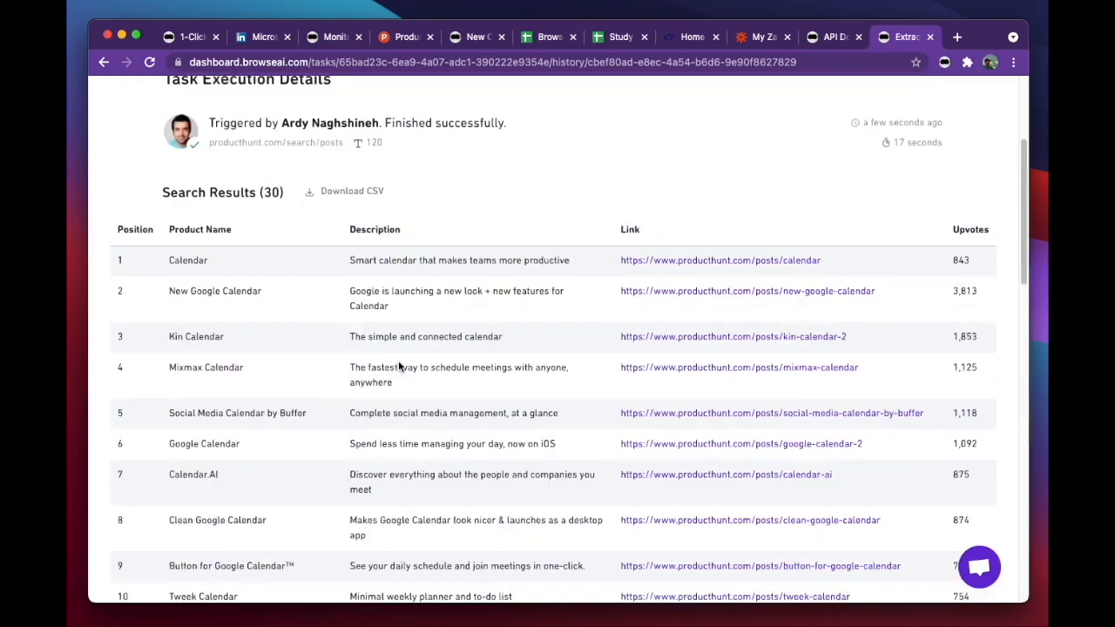
Download the calendar search results as a CSV file and open it in the spreadsheet application.
{"action": "left_click", "coordinate": [340, 241]}
{"action": "left_click", "coordinate": [174, 571]}
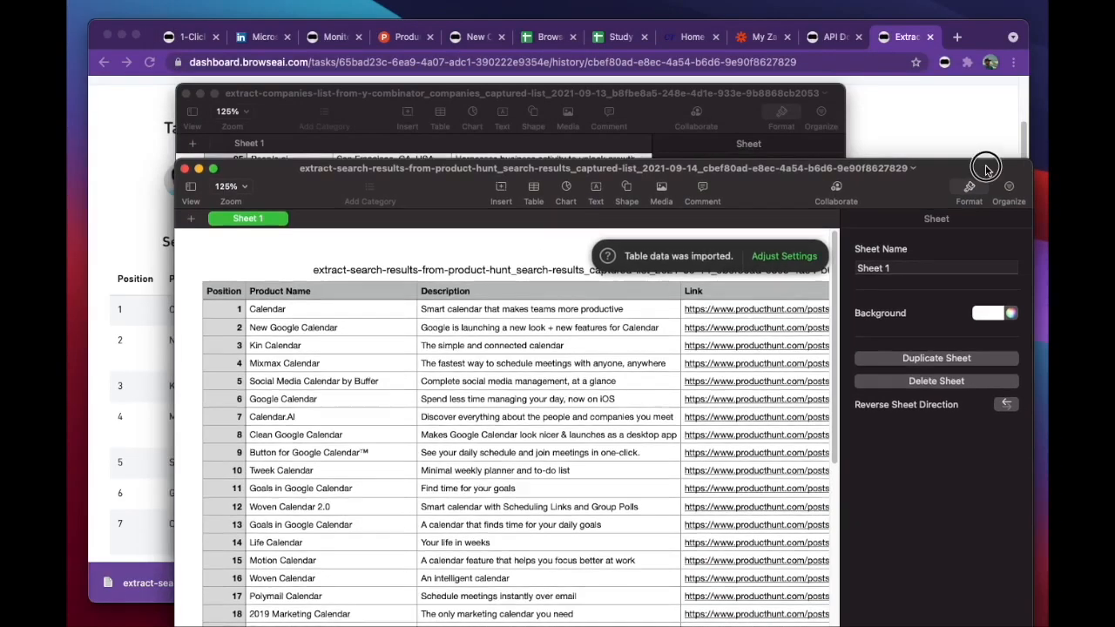
{"action": "scroll", "coordinate": [557, 348], "scroll_direction": "down", "scroll_amount": 3}
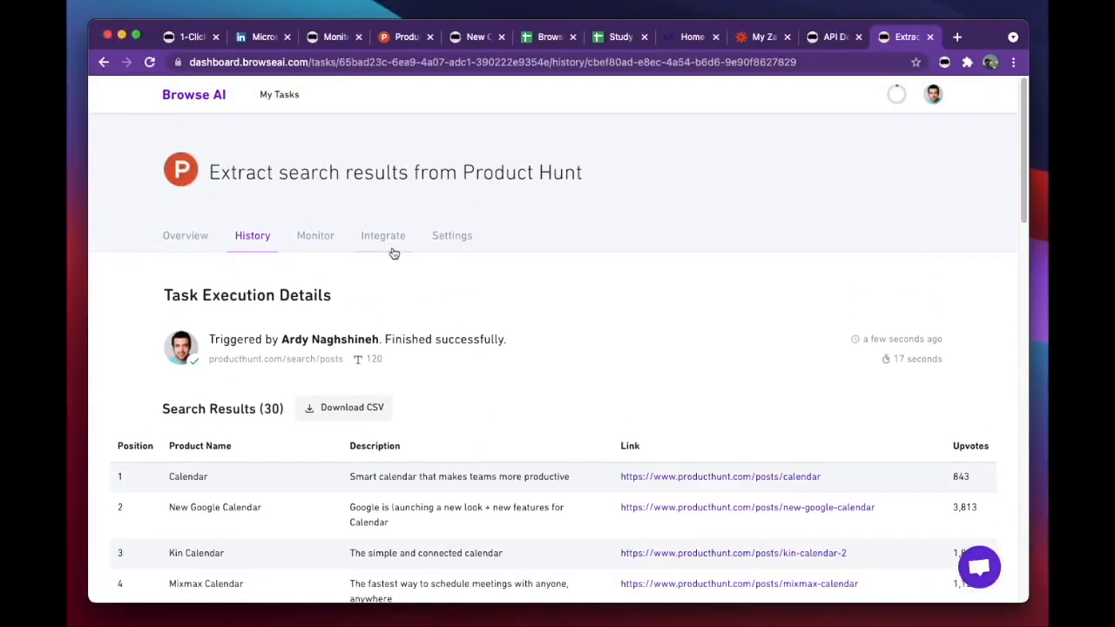
Open the task's integration options, and copy the title of the "Browse.AI ProductHunt demo" spreadsheet in Google Sheets.
{"action": "left_click", "coordinate": [381, 240]}
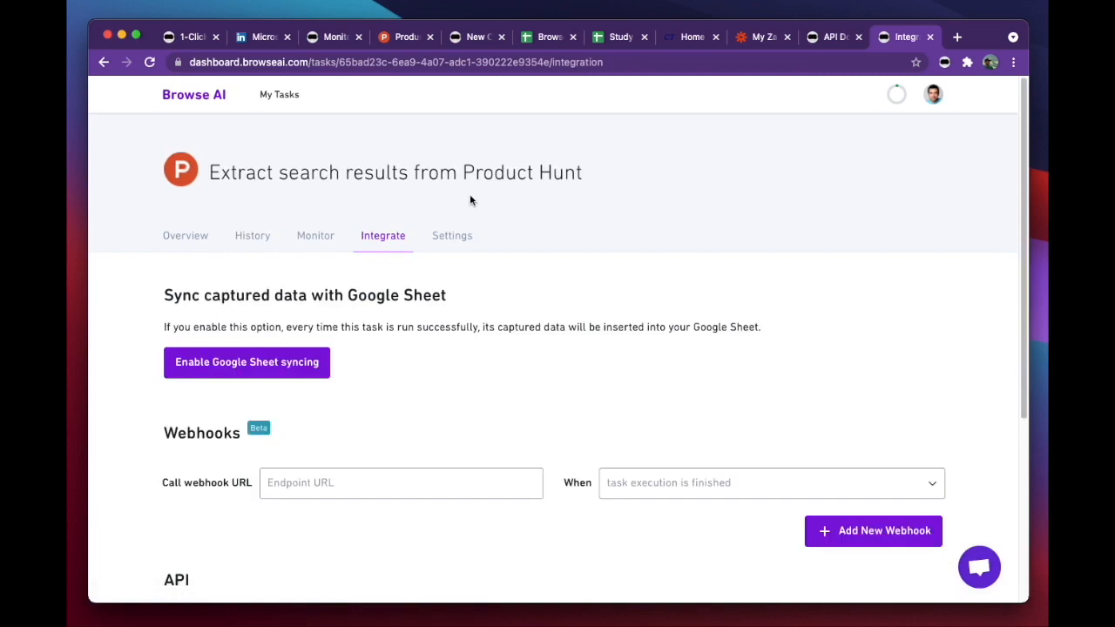
{"action": "left_click", "coordinate": [544, 37]}
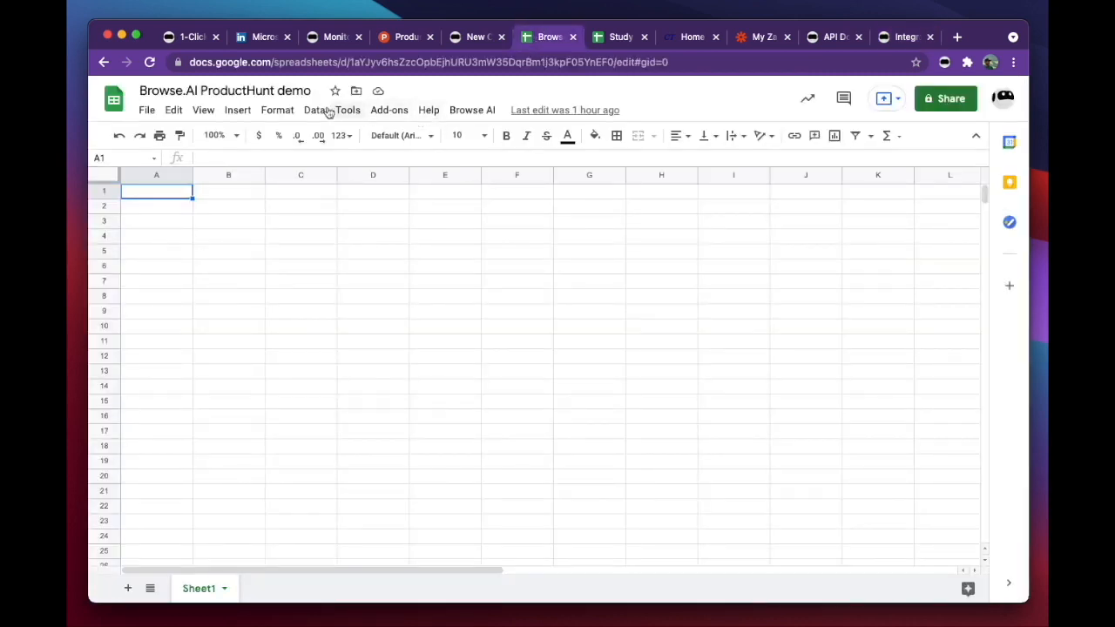
{"action": "left_click", "coordinate": [189, 91]}
{"action": "key", "text": "super+c"}
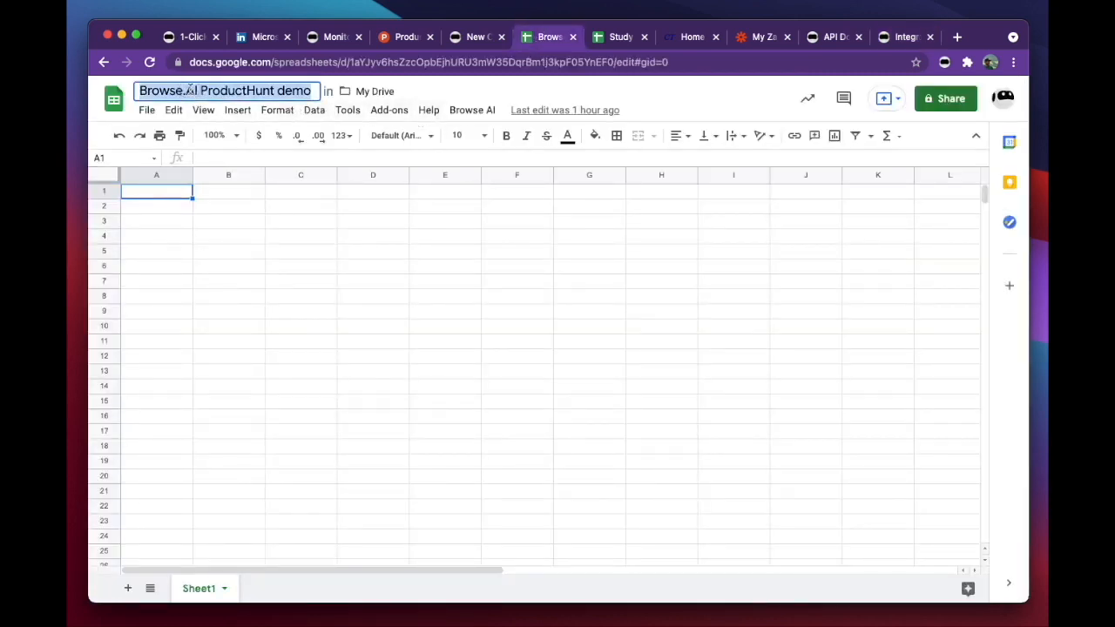
Enable Google Sheet syncing for the task with the authorized account and the "Browse.AI ProductHunt demo" spreadsheet, and save it.
{"action": "left_click", "coordinate": [889, 40]}
{"action": "left_click", "coordinate": [255, 367]}
{"action": "left_click", "coordinate": [259, 380]}
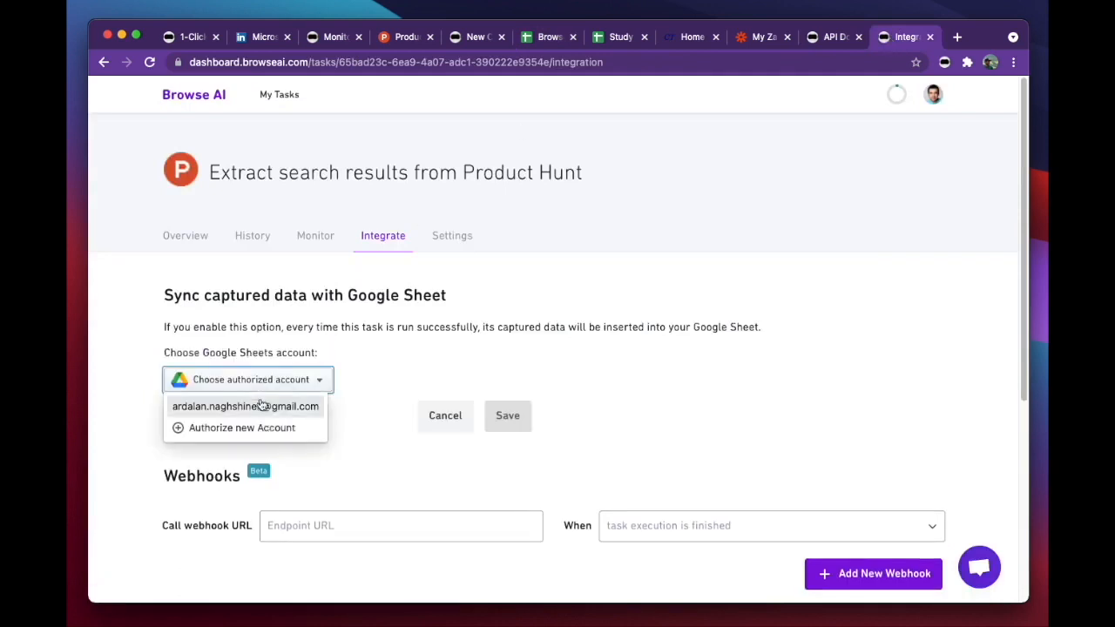
{"action": "left_click", "coordinate": [260, 405]}
{"action": "left_click", "coordinate": [244, 441]}
{"action": "key", "text": "super+v"}
{"action": "left_click", "coordinate": [247, 466]}
{"action": "left_click", "coordinate": [509, 481]}
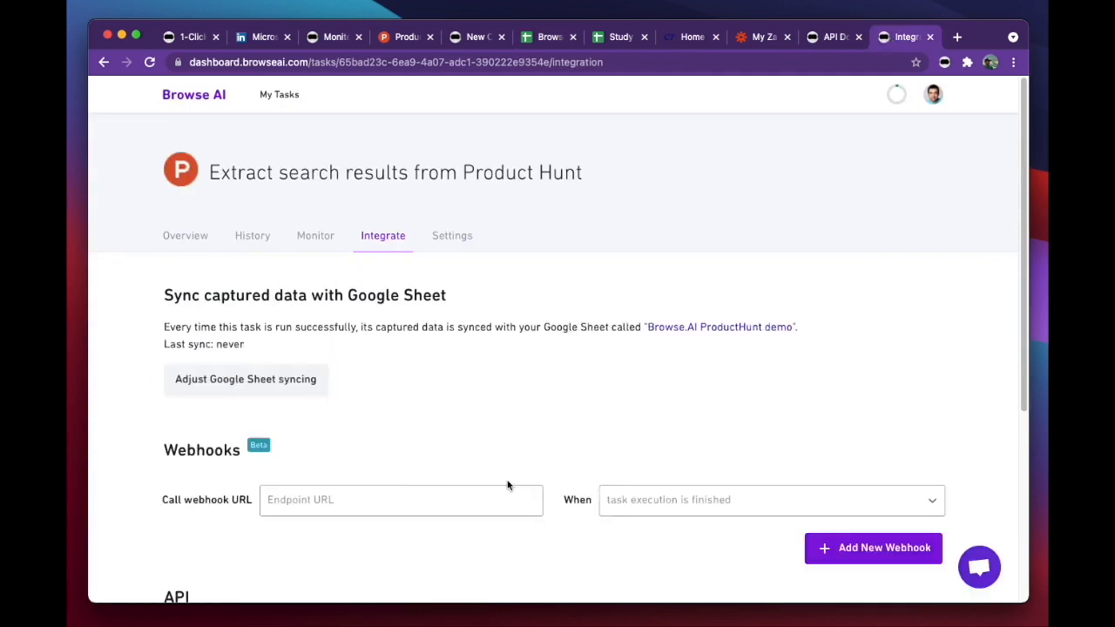
Run the Product Hunt task again from its overview with a search results limit of 30.
{"action": "left_click", "coordinate": [206, 243]}
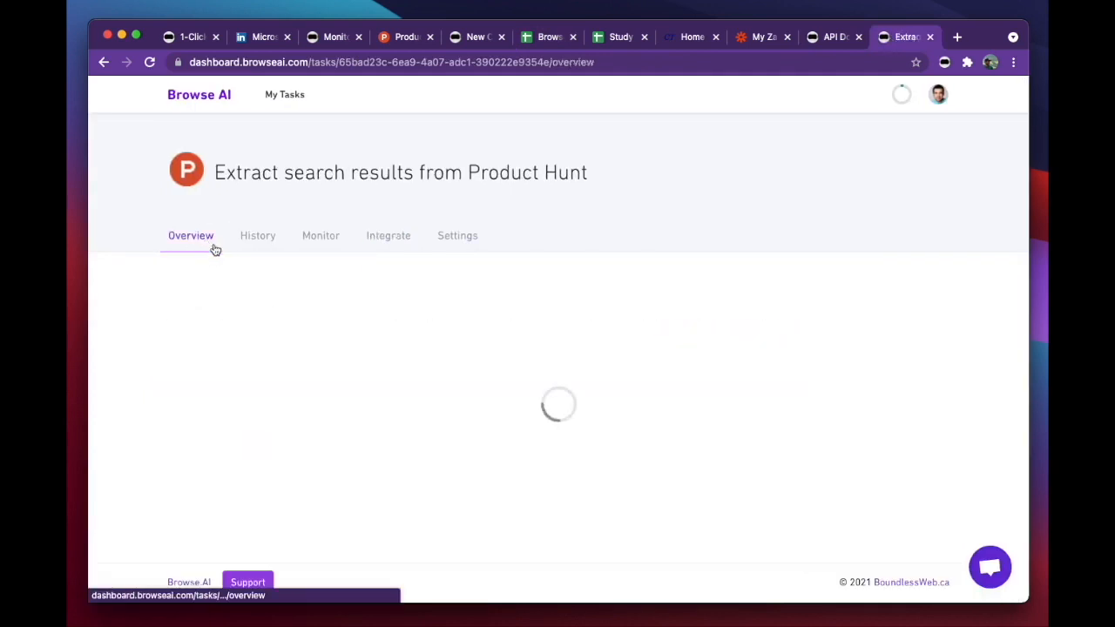
{"action": "scroll", "coordinate": [577, 417], "scroll_direction": "down", "scroll_amount": 2}
{"action": "left_click", "coordinate": [618, 462]}
{"action": "double_click", "coordinate": [619, 462]}
{"action": "type", "text": "30"}
{"action": "left_click", "coordinate": [585, 520]}
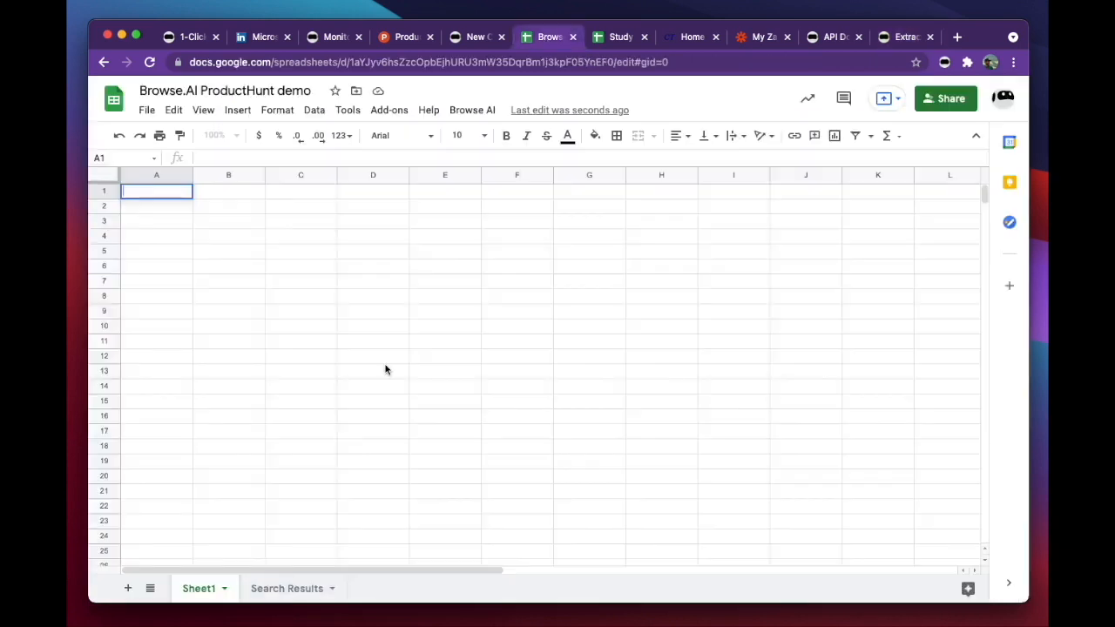
Review the synced Product Hunt rows in the Search Results sheet, down to the last entry.
{"action": "left_click", "coordinate": [287, 587]}
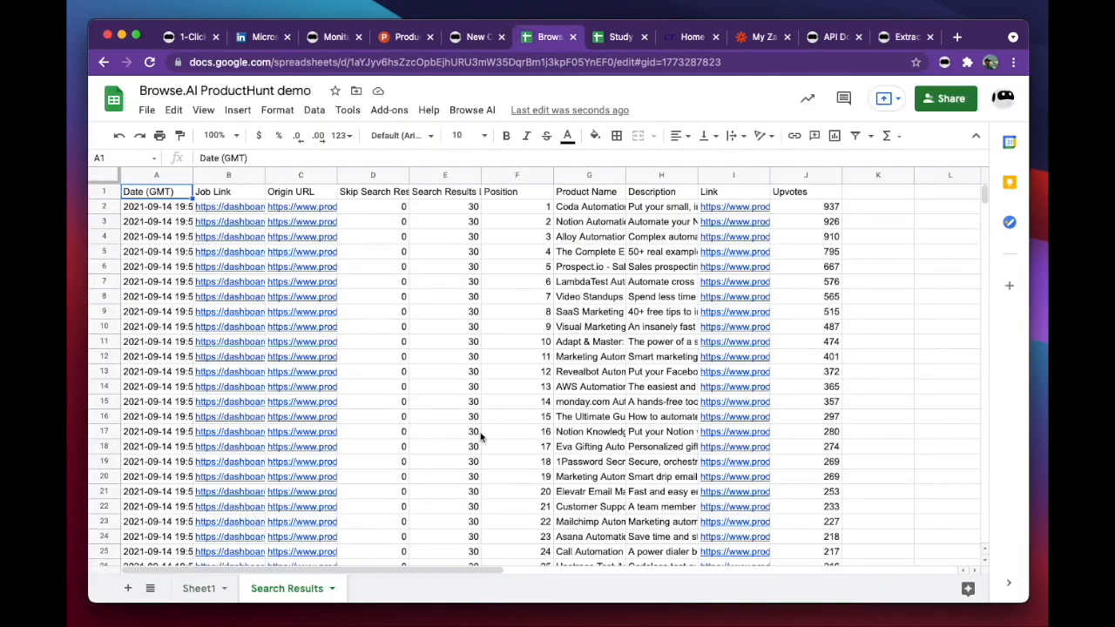
{"action": "scroll", "coordinate": [445, 324], "scroll_direction": "down", "scroll_amount": 3}
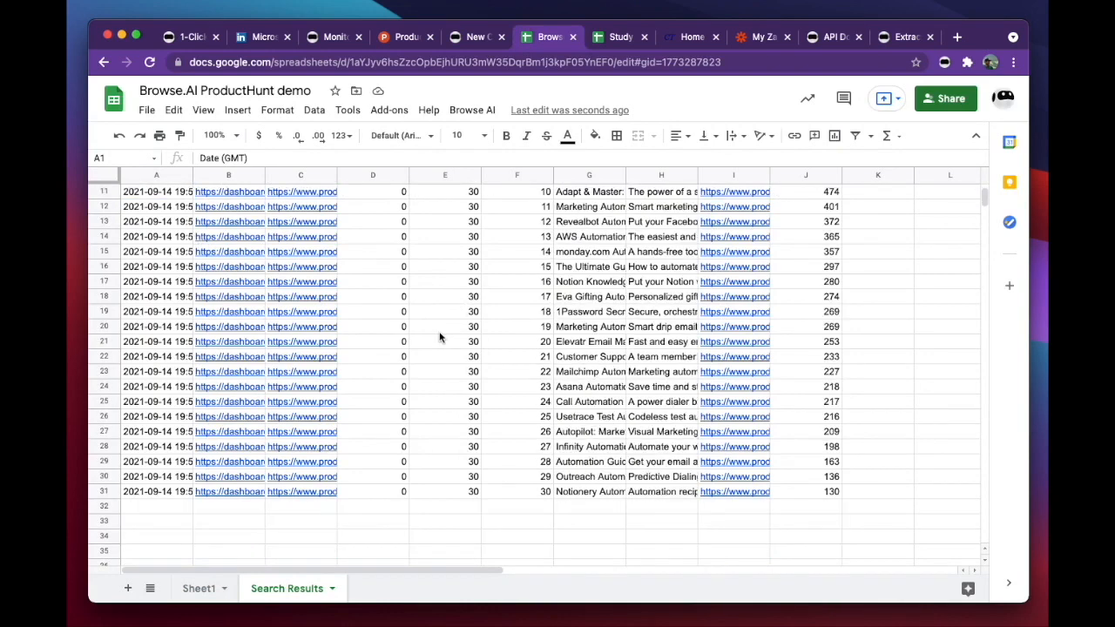
{"action": "scroll", "coordinate": [441, 334], "scroll_direction": "up", "scroll_amount": 3}
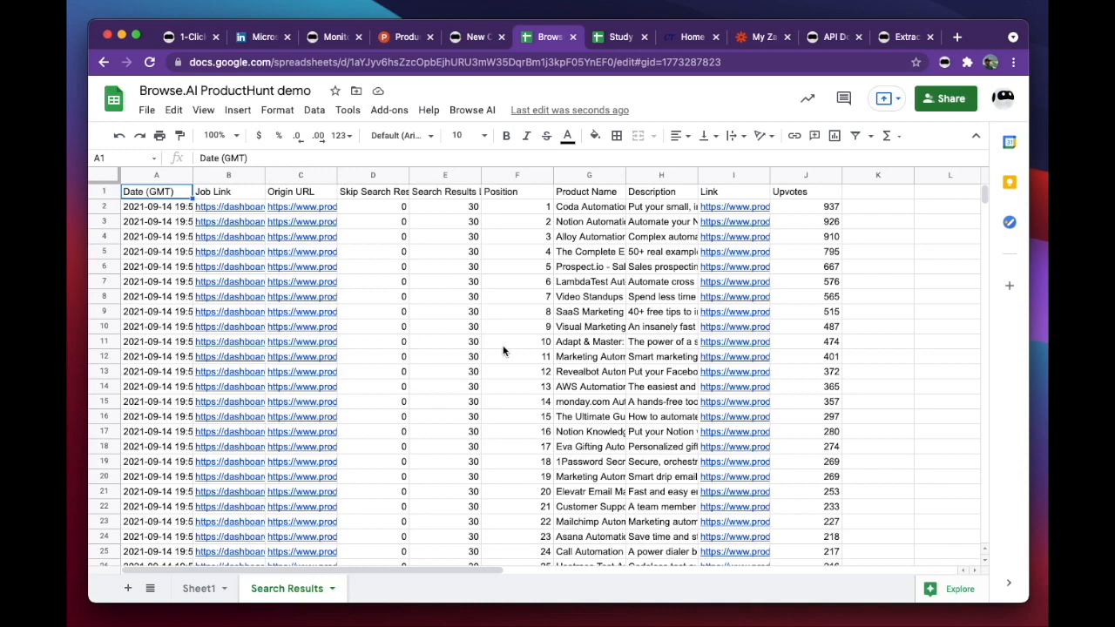
Open the Coda Automation product from the Product Hunt search results and examine its description, makers and discussion.
{"action": "left_click", "coordinate": [389, 36]}
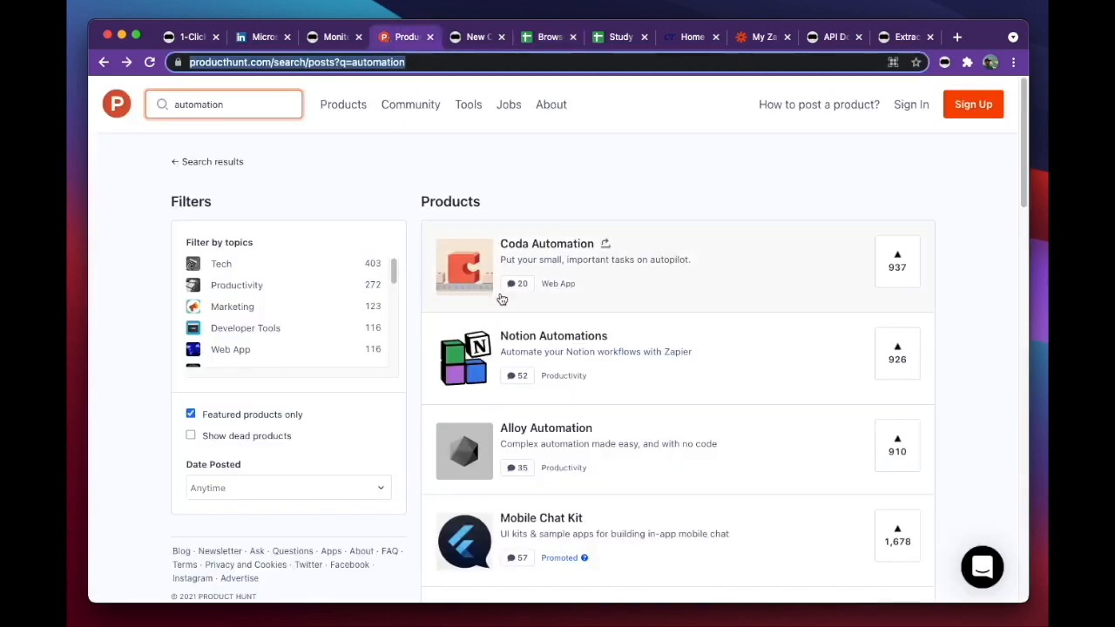
{"action": "left_click", "coordinate": [636, 267]}
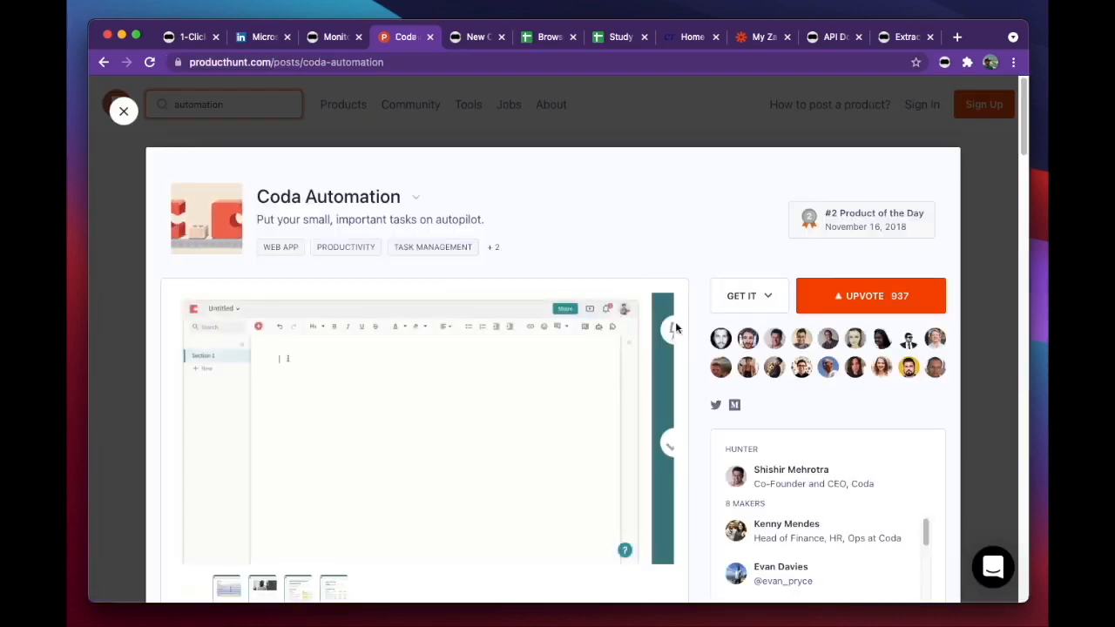
{"action": "scroll", "coordinate": [697, 293], "scroll_direction": "down", "scroll_amount": 1}
{"action": "scroll", "coordinate": [697, 294], "scroll_direction": "down", "scroll_amount": 3}
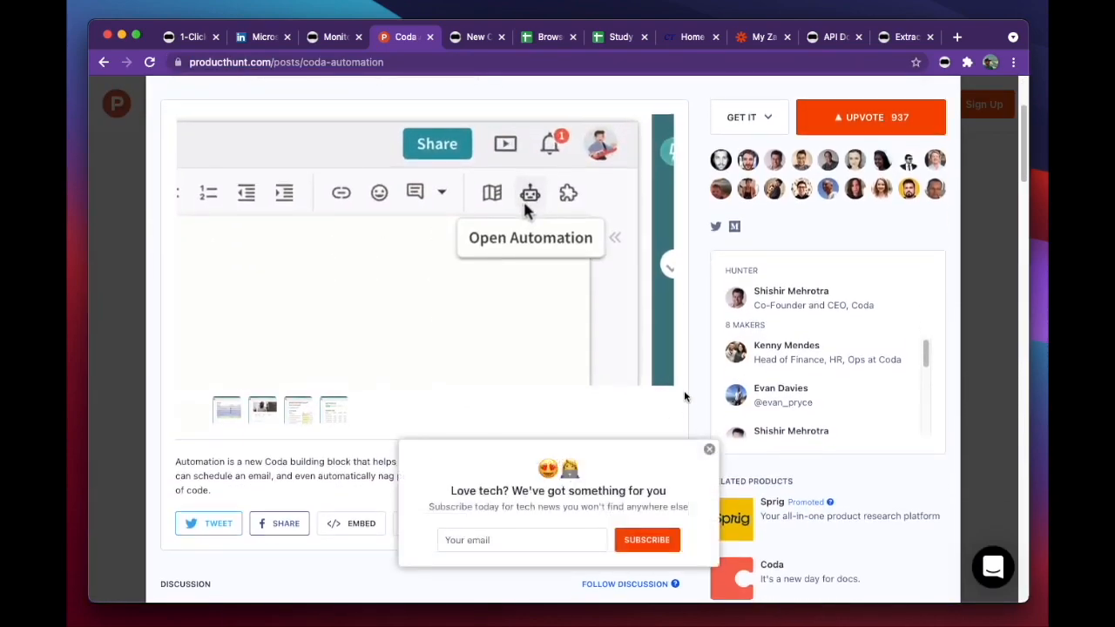
{"action": "scroll", "coordinate": [688, 405], "scroll_direction": "down", "scroll_amount": 2}
{"action": "left_click", "coordinate": [708, 449]}
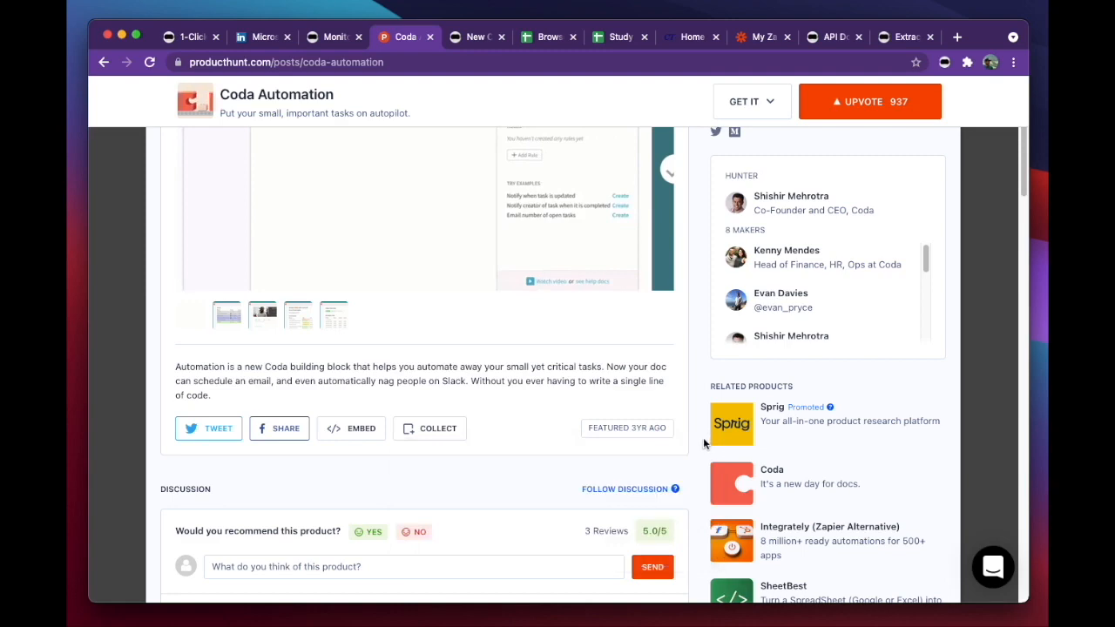
{"action": "scroll", "coordinate": [703, 440], "scroll_direction": "up", "scroll_amount": 5}
{"action": "scroll", "coordinate": [692, 357], "scroll_direction": "down", "scroll_amount": 3}
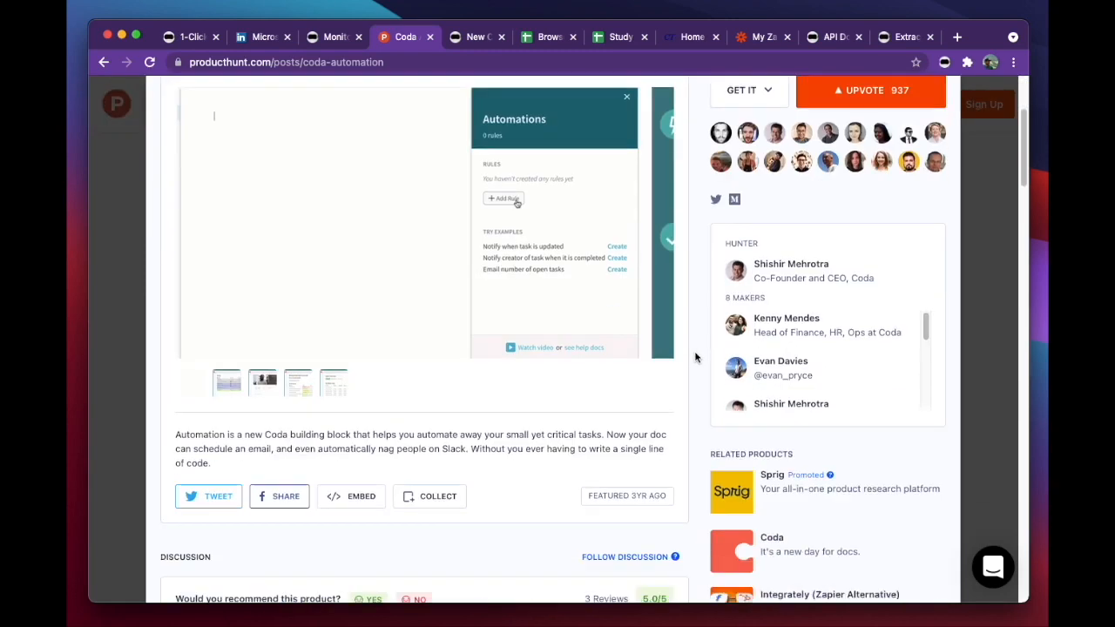
{"action": "scroll", "coordinate": [679, 446], "scroll_direction": "down", "scroll_amount": 2}
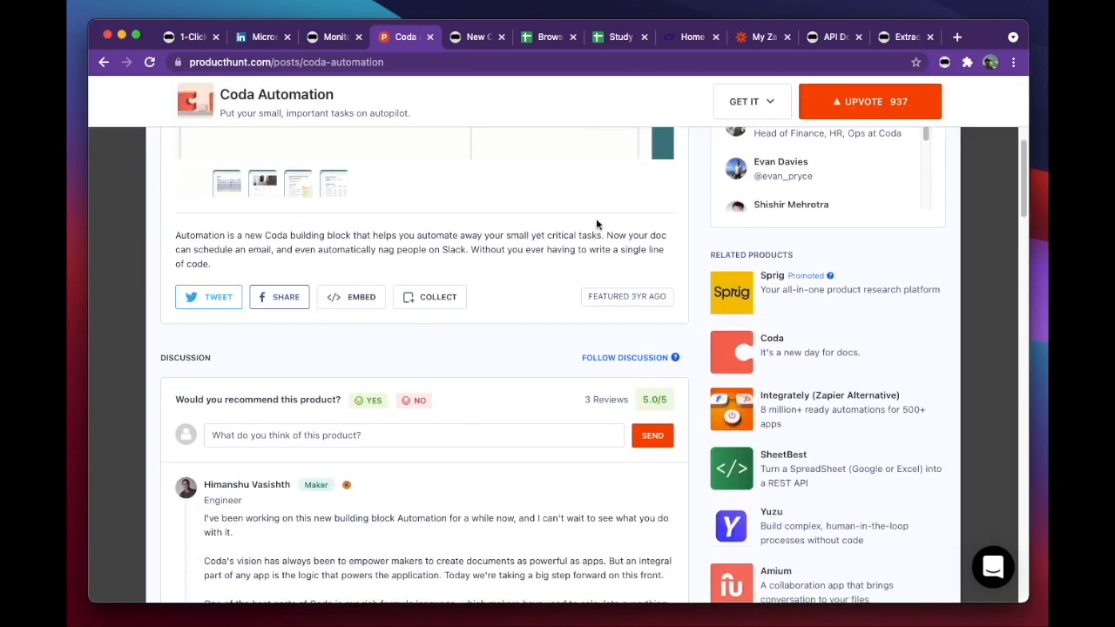
{"action": "scroll", "coordinate": [618, 493], "scroll_direction": "up", "scroll_amount": 5}
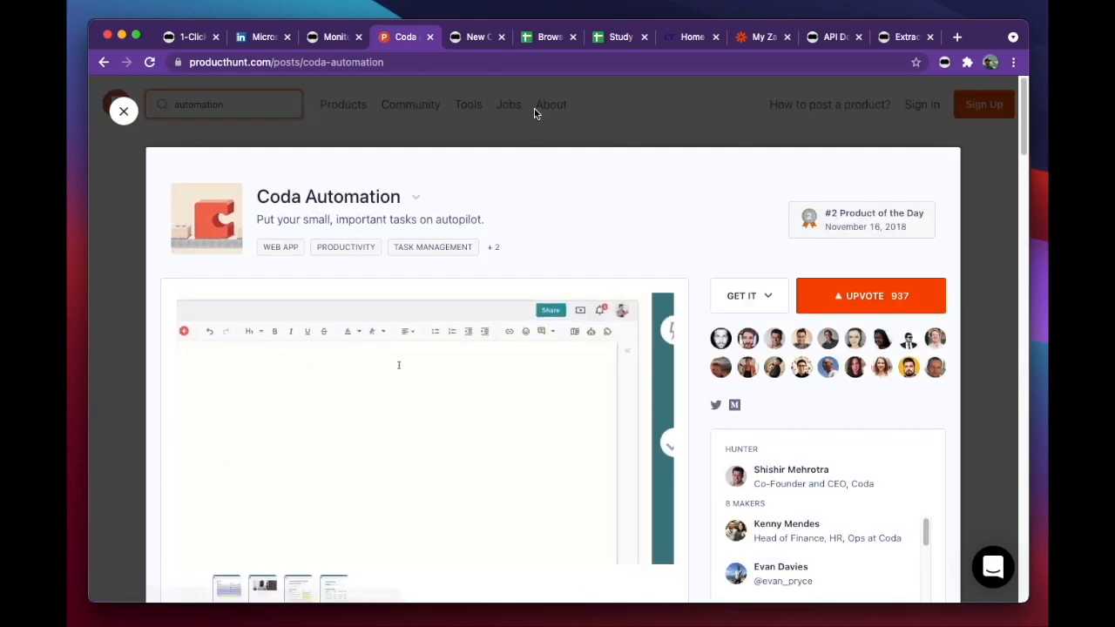
Highlight the product links in I2:I25 of the "Browse.AI ProductHunt demo" spreadsheet.
{"action": "left_click", "coordinate": [543, 38]}
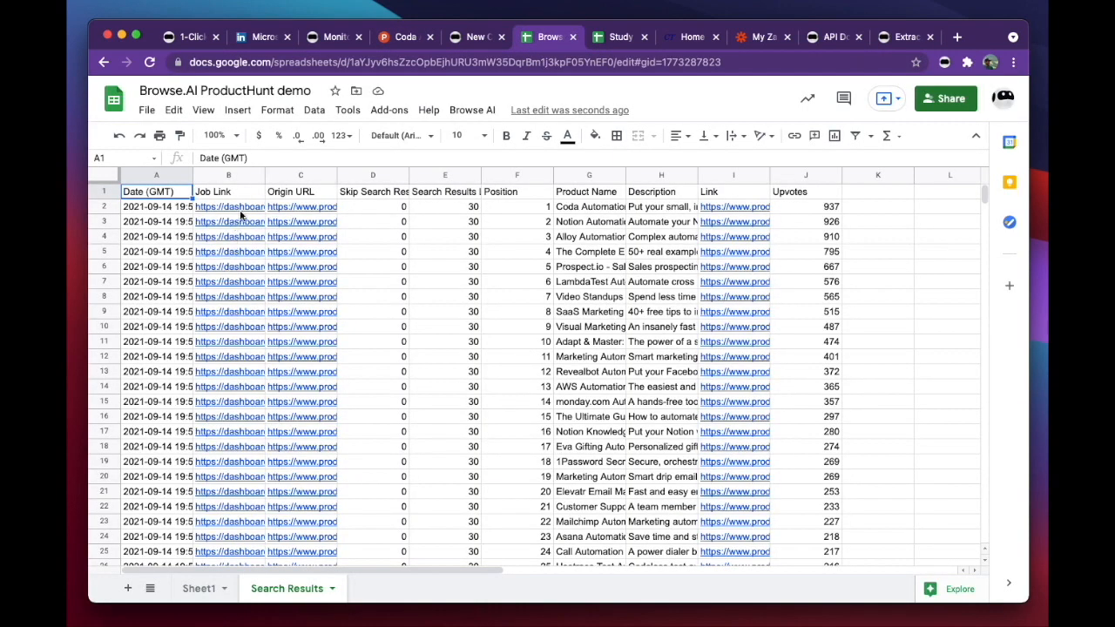
{"action": "left_click_drag", "start_coordinate": [734, 209], "coordinate": [736, 554]}
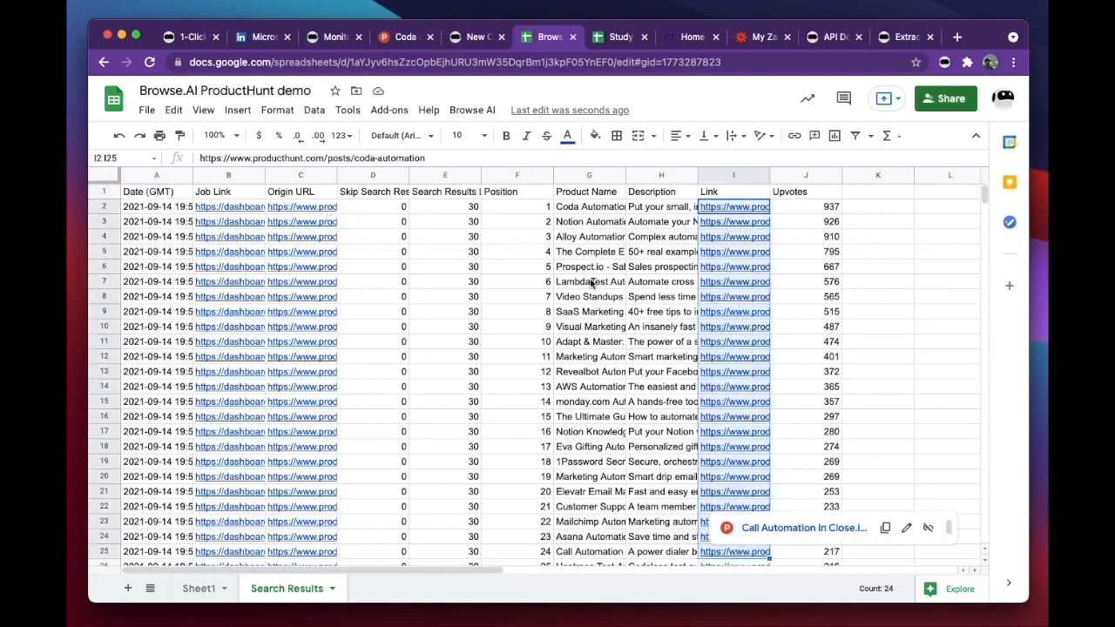
Look over the Study Scraping spreadsheet and the study search form on the ClinicalTrials.gov home page.
{"action": "left_click", "coordinate": [609, 37]}
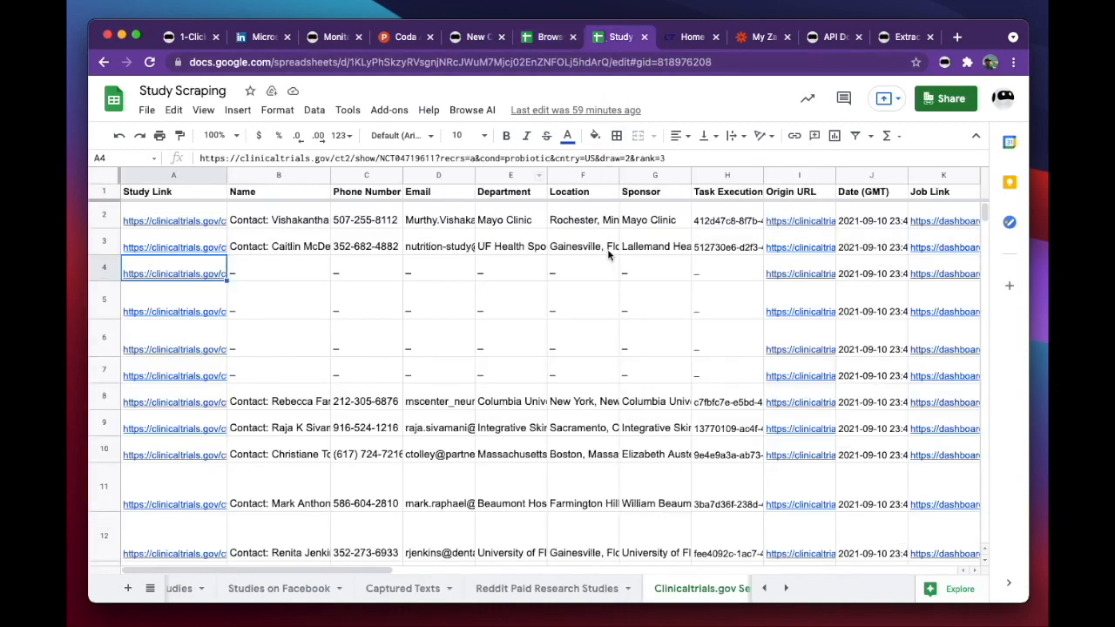
{"action": "left_click", "coordinate": [682, 41]}
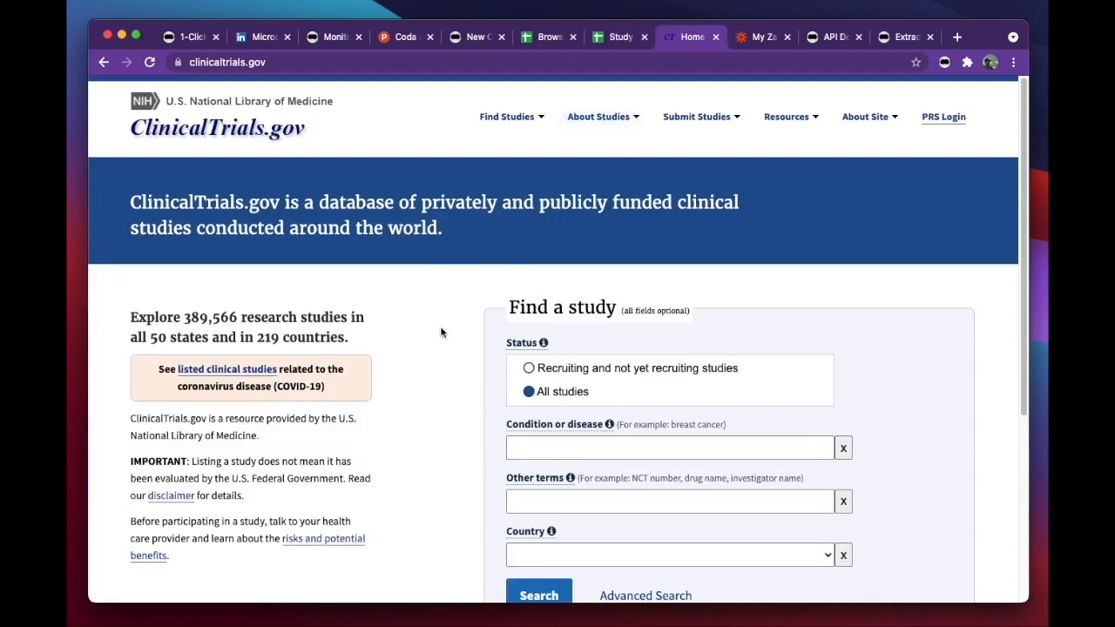
{"action": "scroll", "coordinate": [461, 319], "scroll_direction": "down", "scroll_amount": 2}
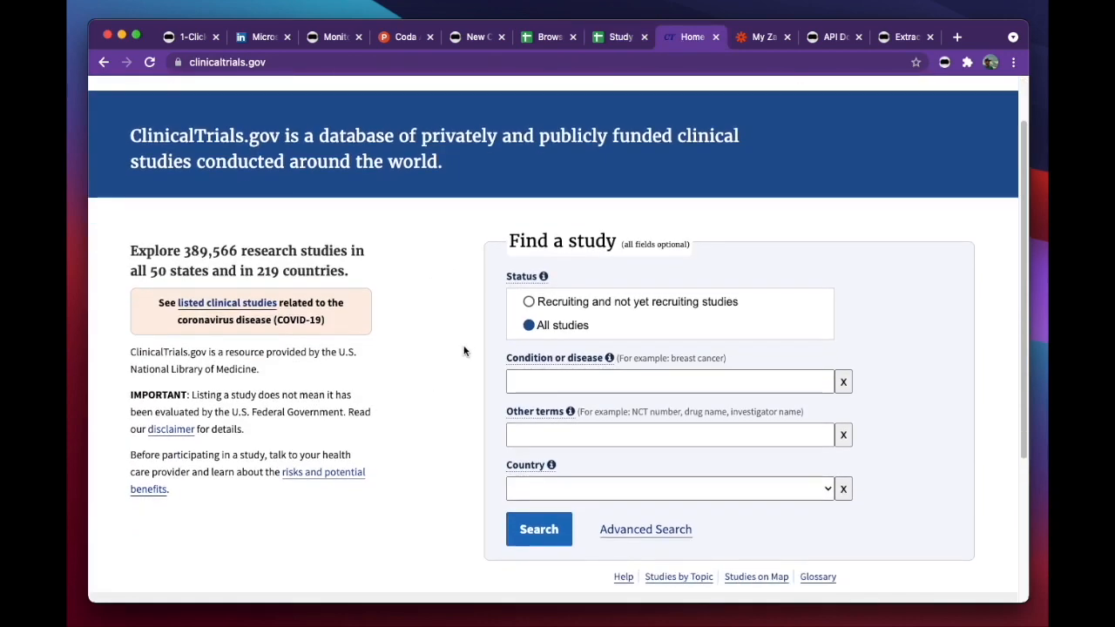
{"action": "scroll", "coordinate": [466, 348], "scroll_direction": "up", "scroll_amount": 2}
Run the Browse AI task "Extract contact info from ClinicalTrials.gov" on the study links in A4:A7 of the Study Scraping spreadsheet.
{"action": "left_click", "coordinate": [616, 37]}
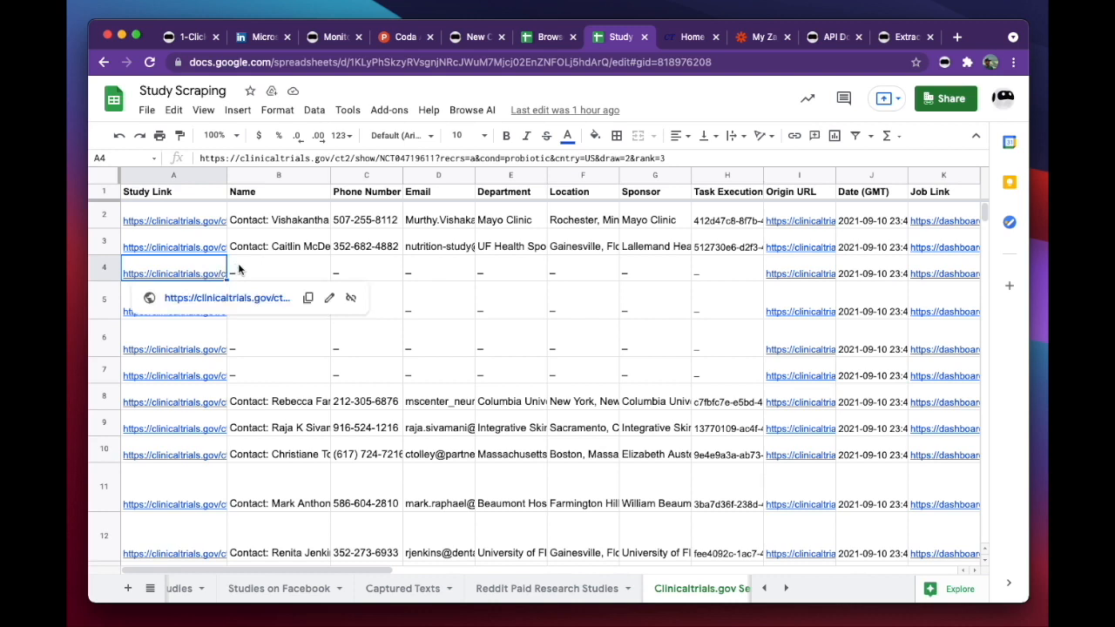
{"action": "left_click_drag", "start_coordinate": [170, 274], "coordinate": [159, 368]}
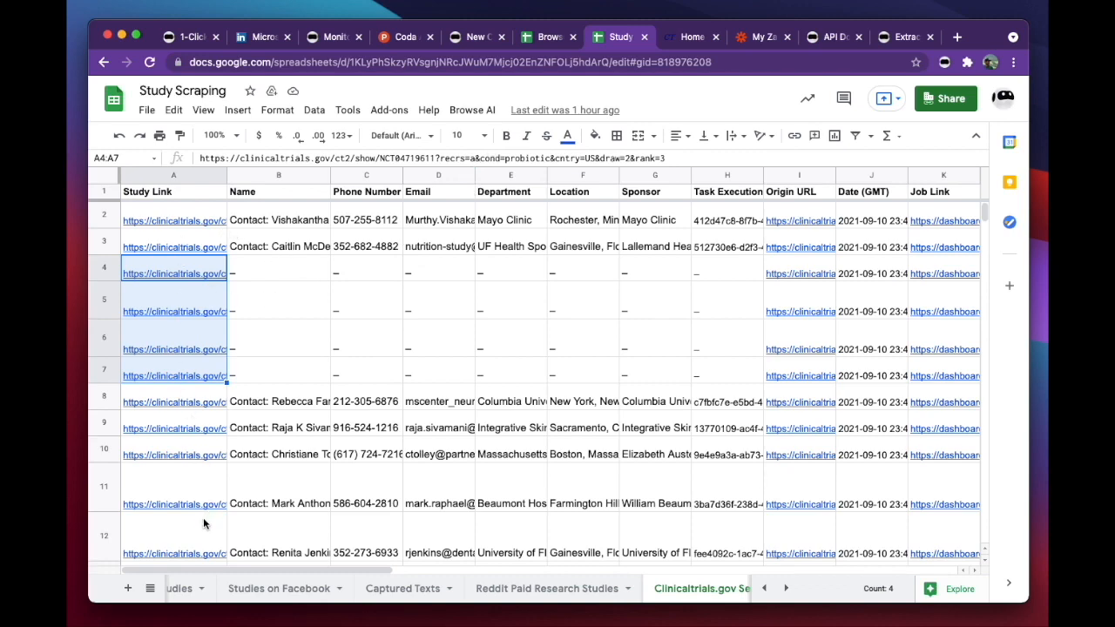
{"action": "left_click", "coordinate": [686, 38]}
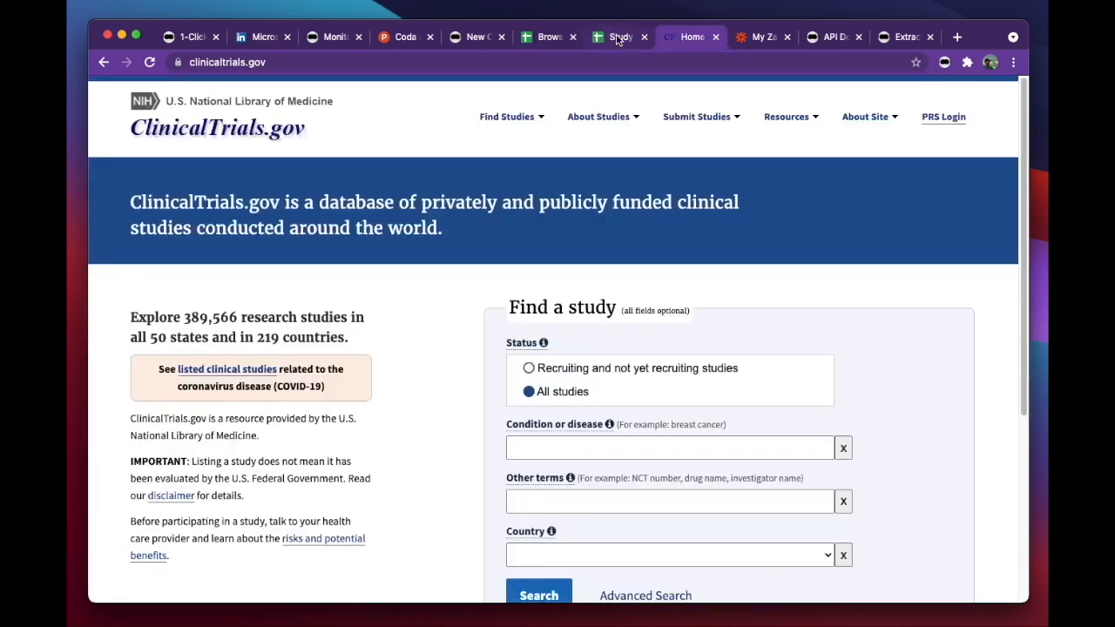
{"action": "left_click", "coordinate": [615, 38]}
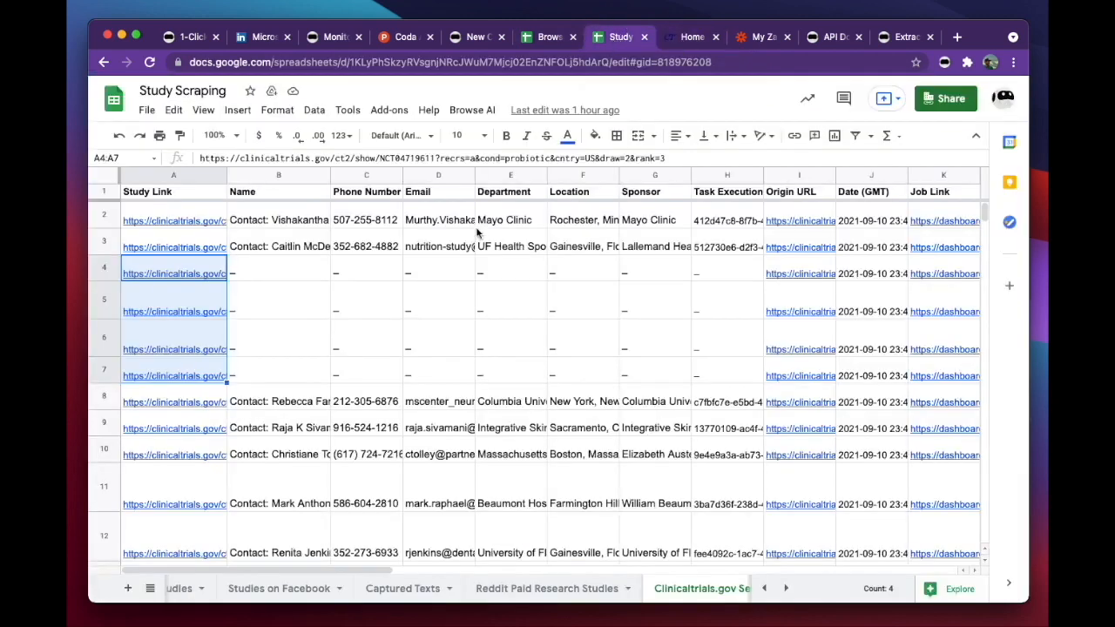
{"action": "left_click", "coordinate": [471, 111]}
{"action": "mouse_move", "coordinate": [500, 170]}
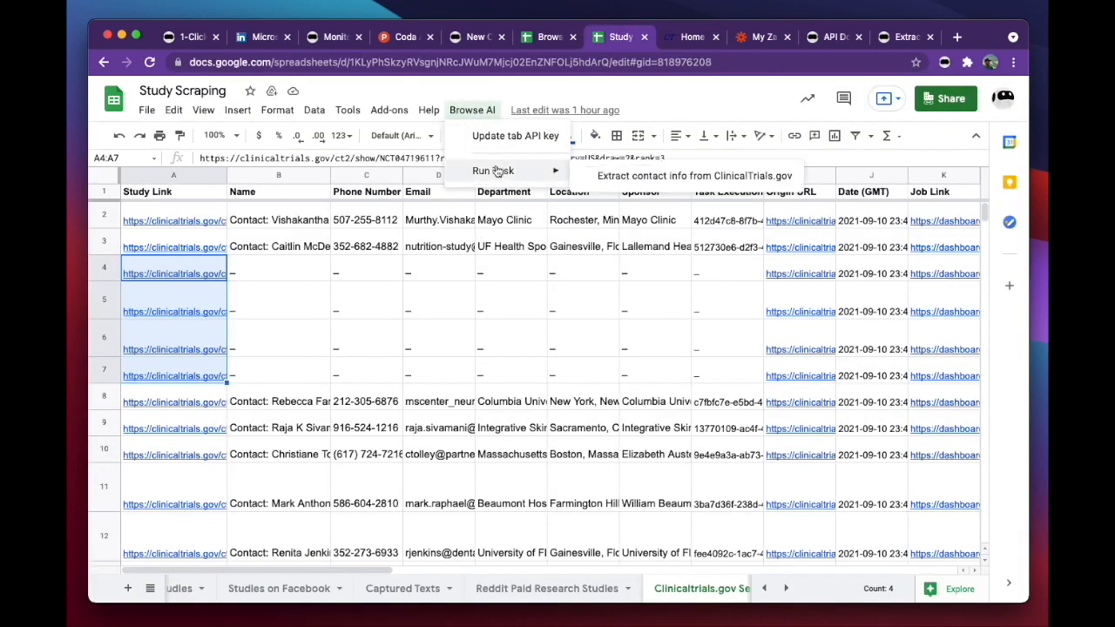
{"action": "left_click", "coordinate": [637, 177]}
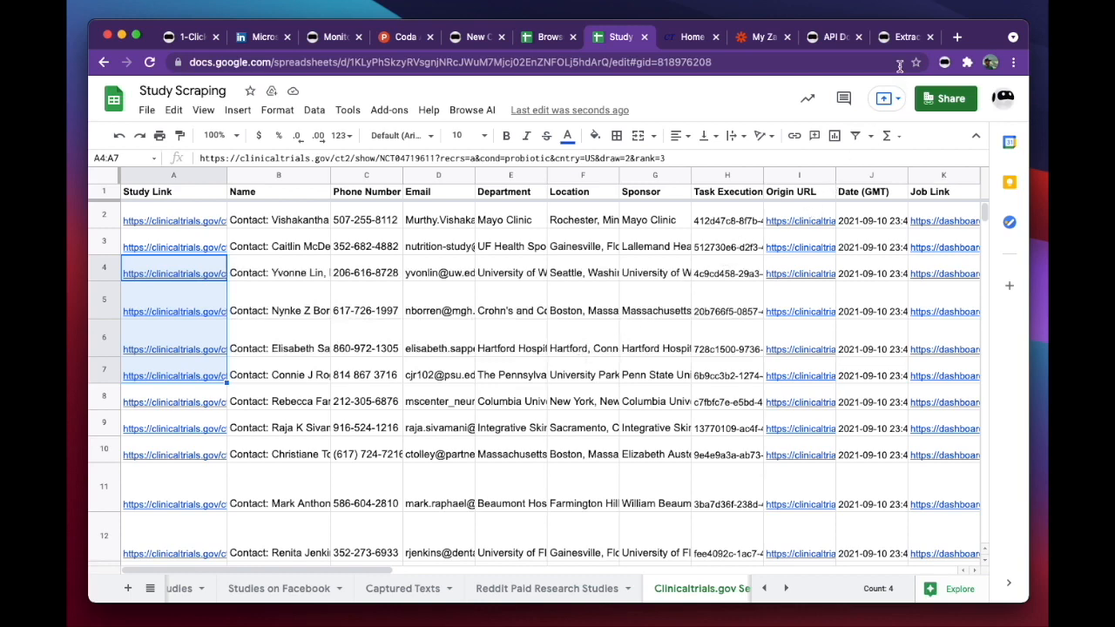
Examine the Product Hunt task's integration options in Browse AI, including the API parameters and the webhook trigger choices.
{"action": "left_click", "coordinate": [890, 37]}
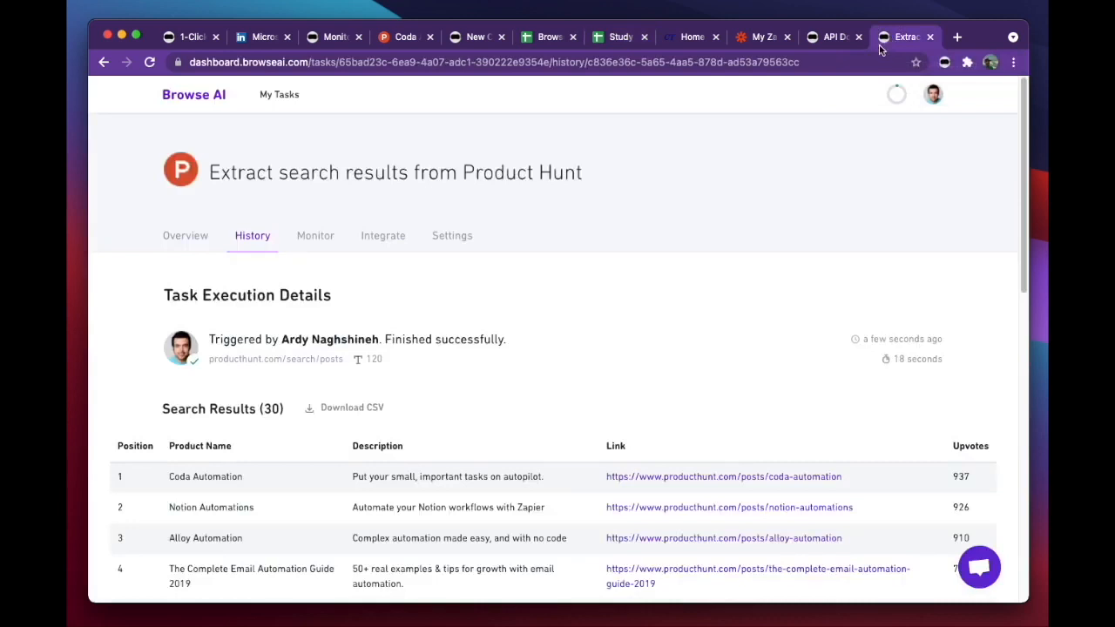
{"action": "left_click", "coordinate": [383, 242]}
{"action": "scroll", "coordinate": [460, 311], "scroll_direction": "down", "scroll_amount": 5}
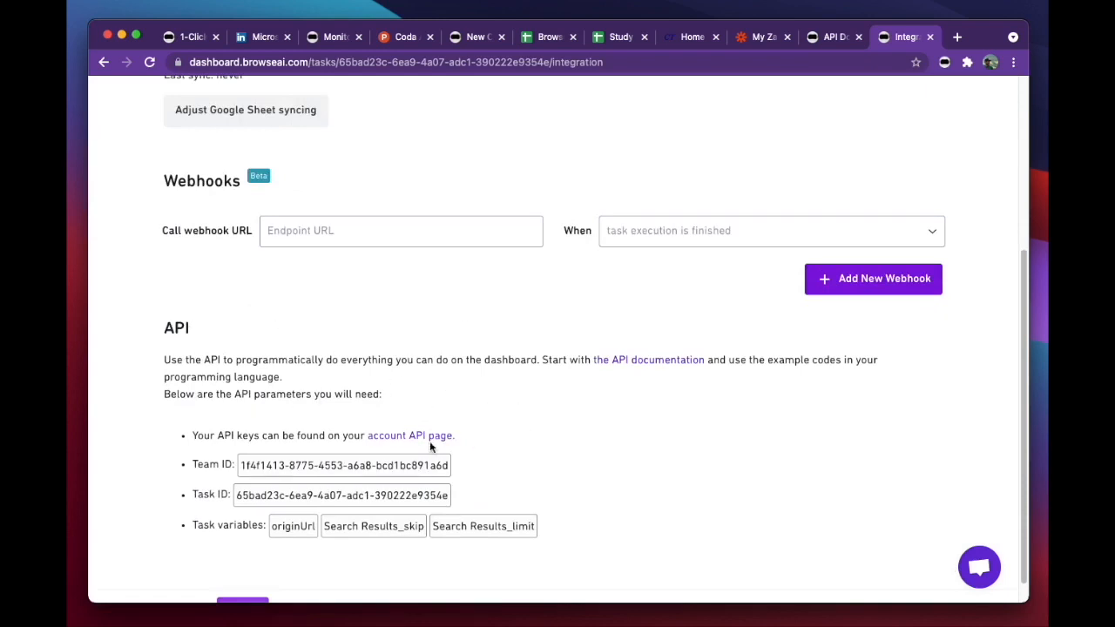
{"action": "scroll", "coordinate": [500, 430], "scroll_direction": "up", "scroll_amount": 2}
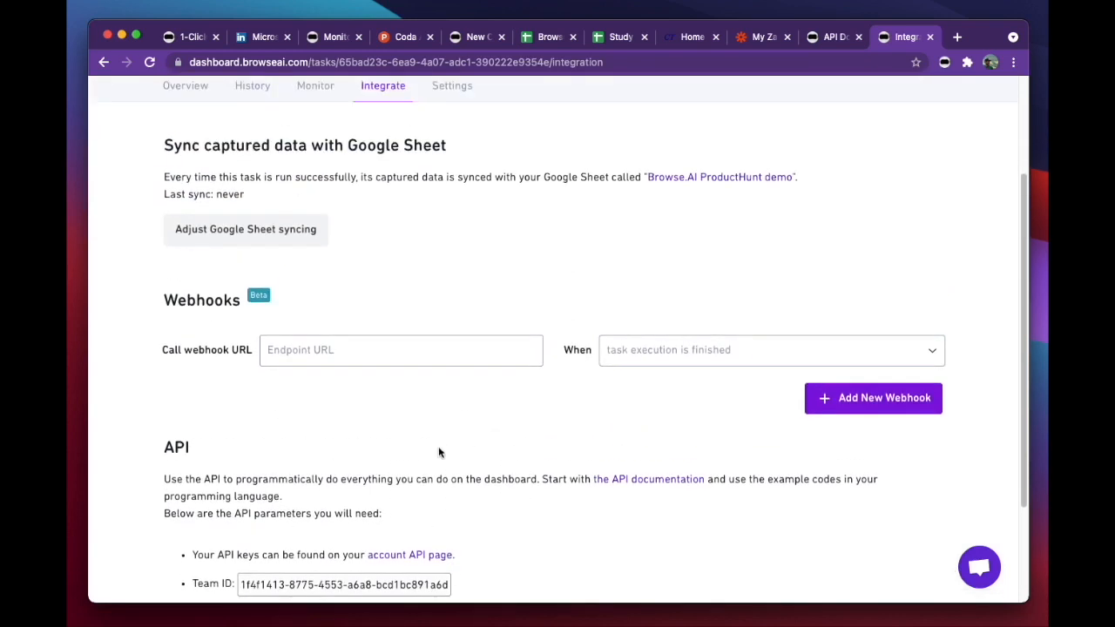
{"action": "scroll", "coordinate": [339, 455], "scroll_direction": "up", "scroll_amount": 3}
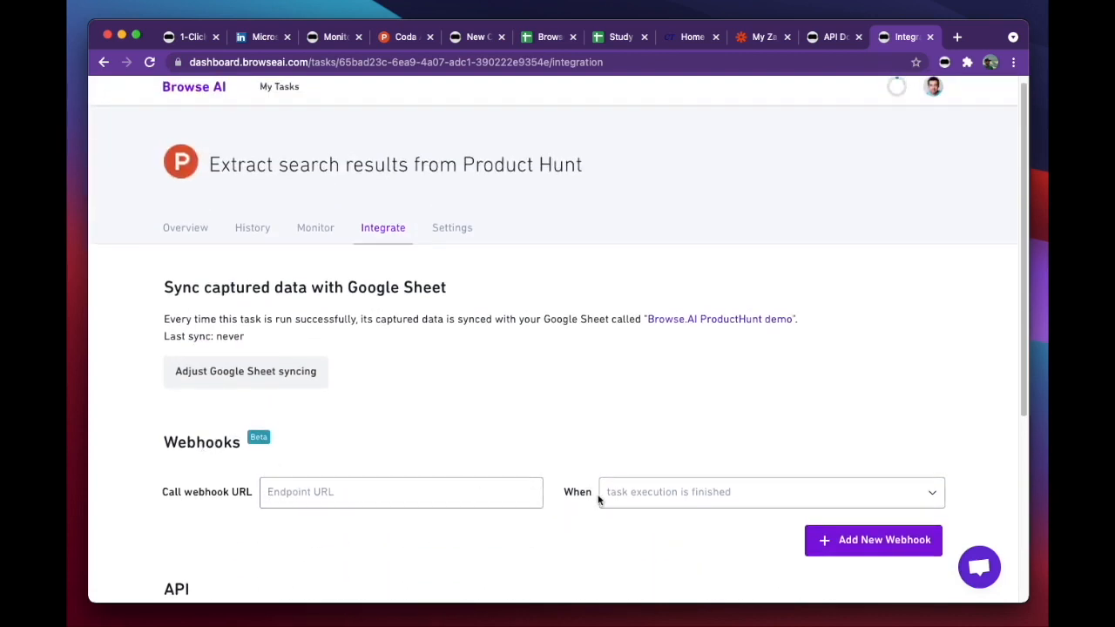
{"action": "left_click", "coordinate": [630, 494]}
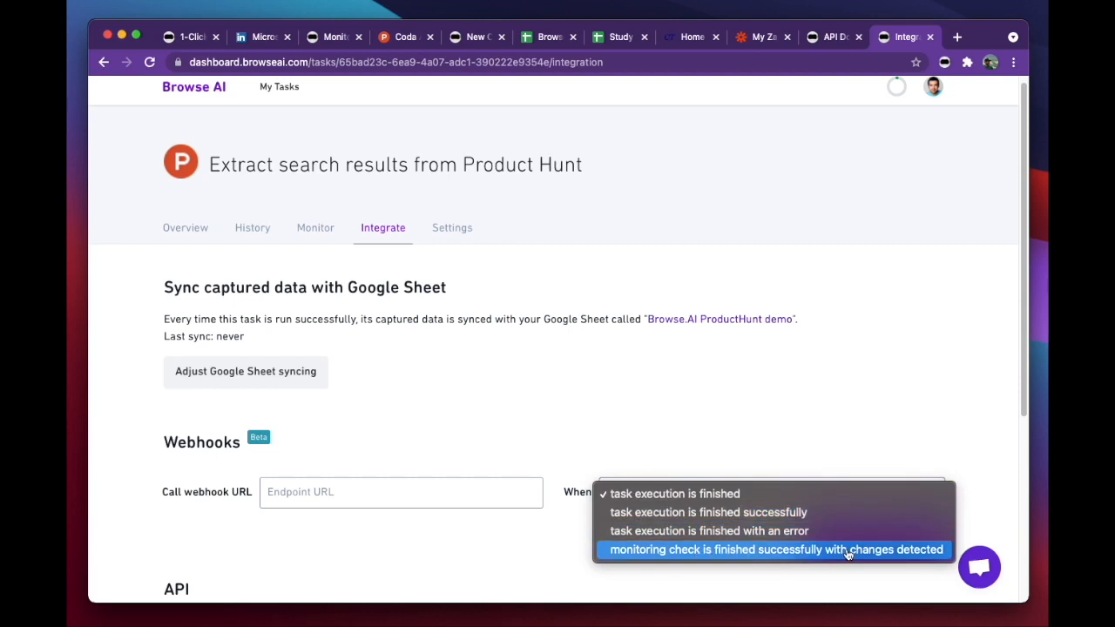
{"action": "left_click", "coordinate": [645, 372]}
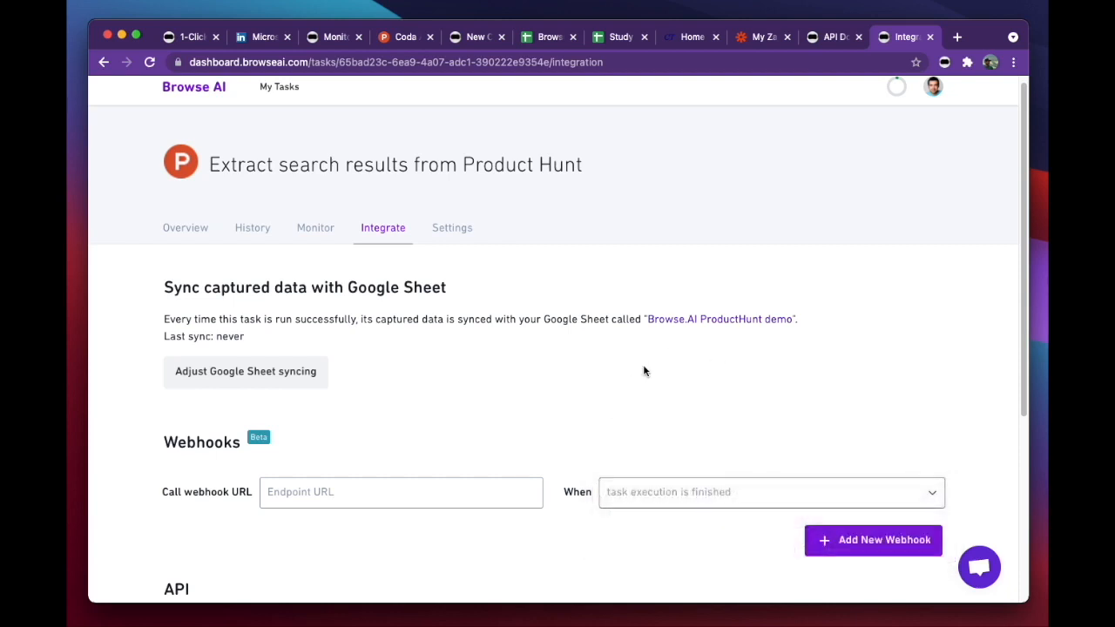
View the list of Zaps in Zapier, and return to Browse AI's 1-Click Automations page.
{"action": "left_click", "coordinate": [759, 39]}
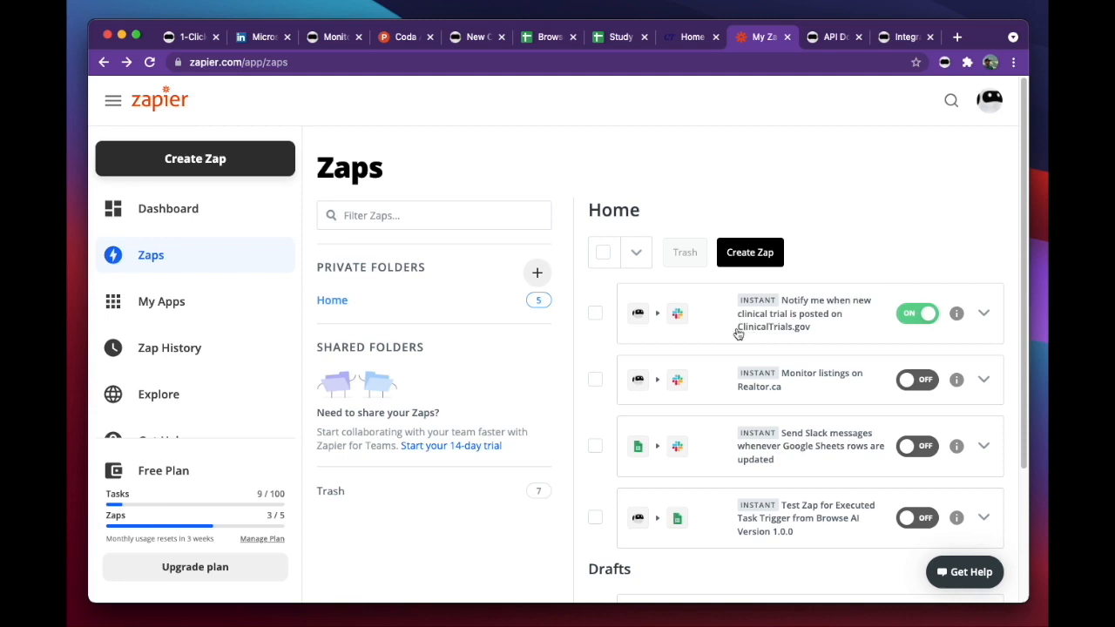
{"action": "left_click", "coordinate": [188, 36]}
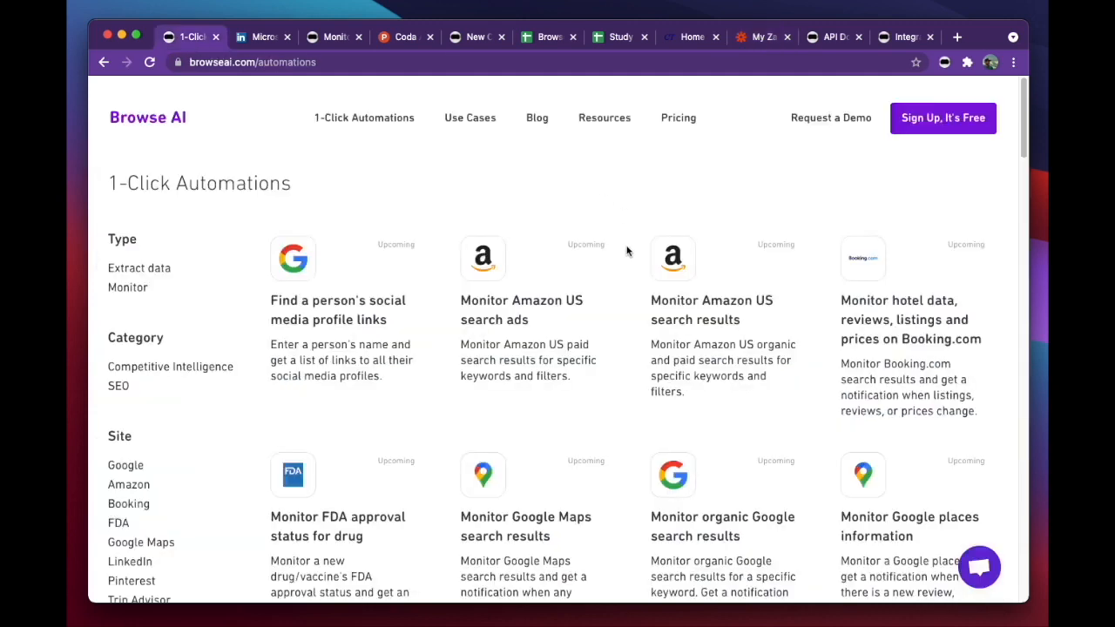